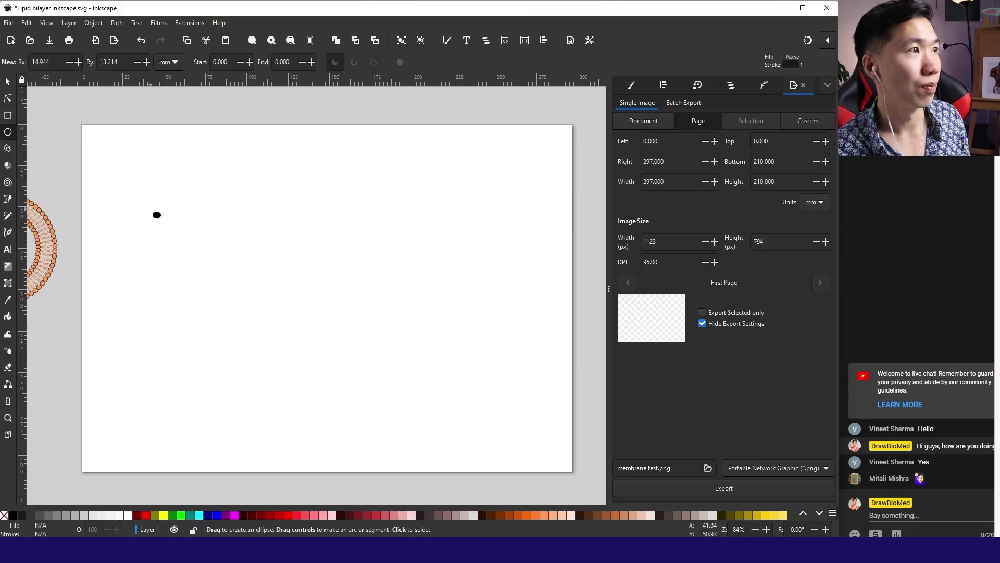
Draw a small perfect circle, fill it red, then deselect it.
{"action": "left_click_drag", "start_coordinate": [179, 241], "coordinate": [186, 248]}
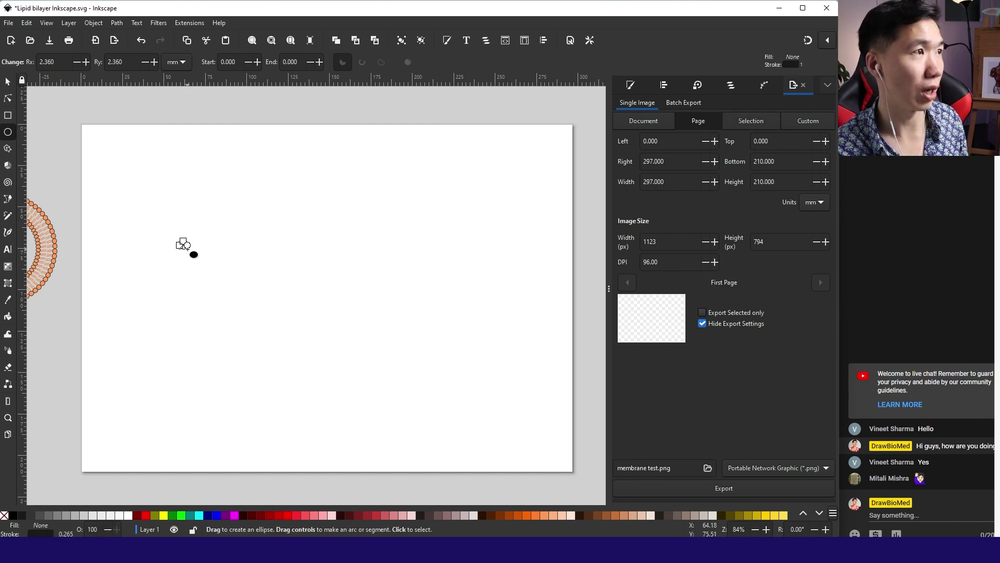
{"action": "key", "text": "ctrl"}
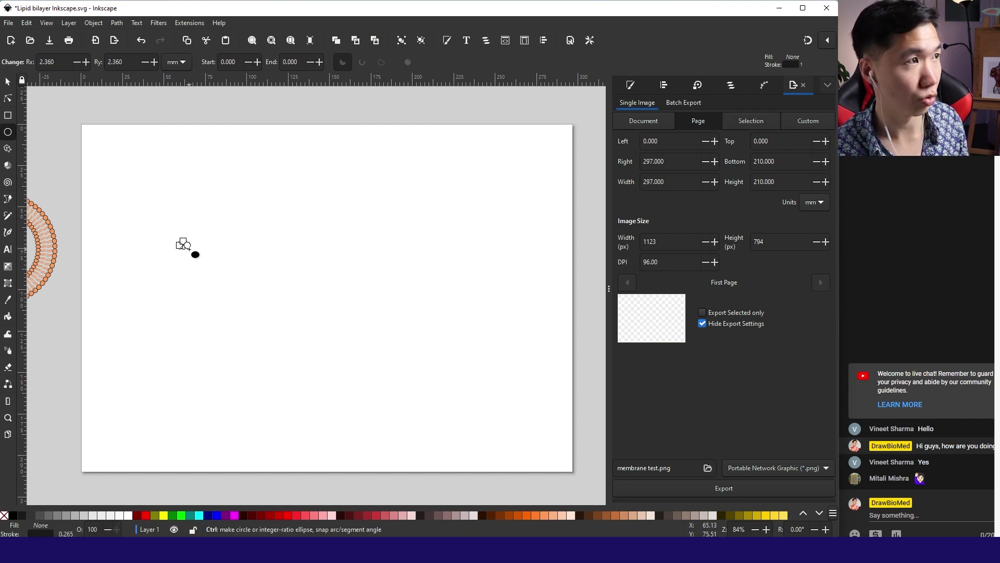
{"action": "scroll", "coordinate": [189, 249], "scroll_direction": "up", "scroll_amount": 3}
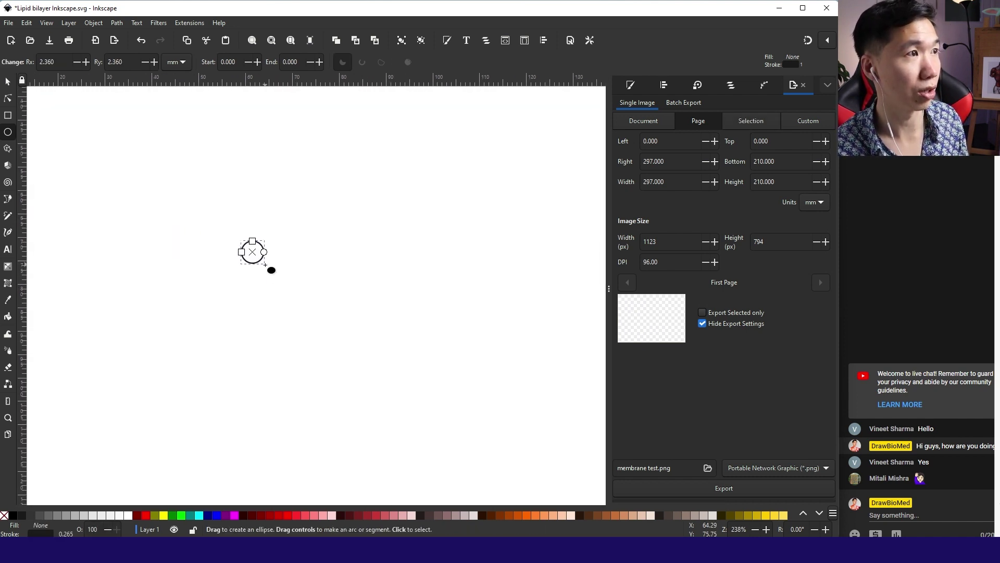
{"action": "left_click", "coordinate": [287, 514]}
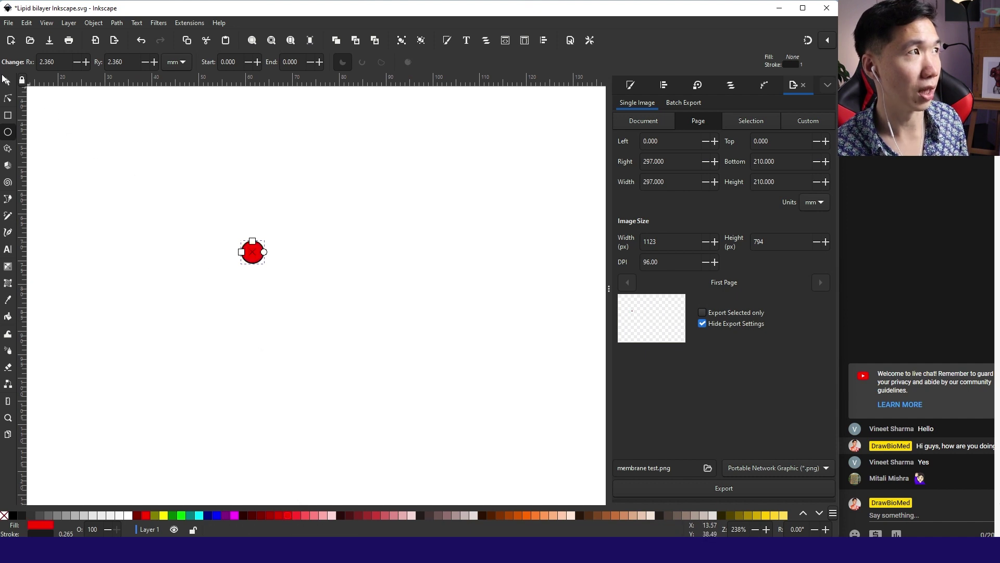
{"action": "left_click", "coordinate": [10, 86]}
{"action": "left_click", "coordinate": [231, 253]}
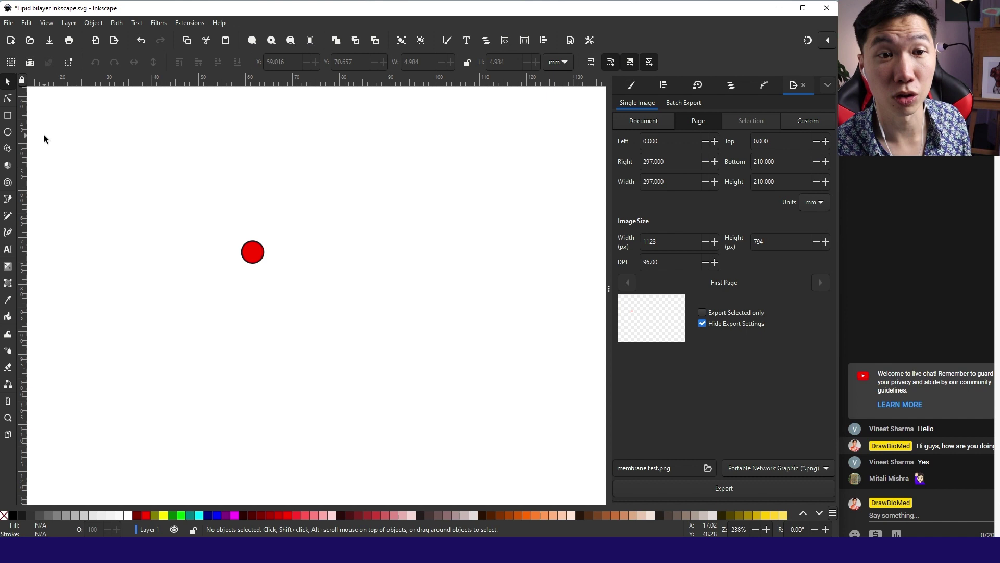
Draw a curved Bezier tail below the circle with no fill, nudged to meet the head.
{"action": "left_click", "coordinate": [8, 199]}
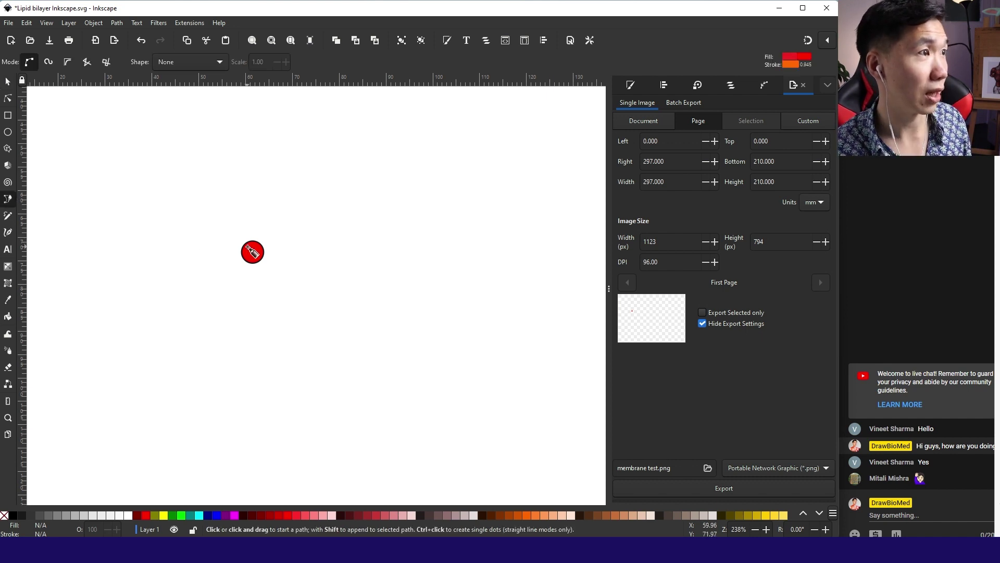
{"action": "left_click", "coordinate": [249, 261]}
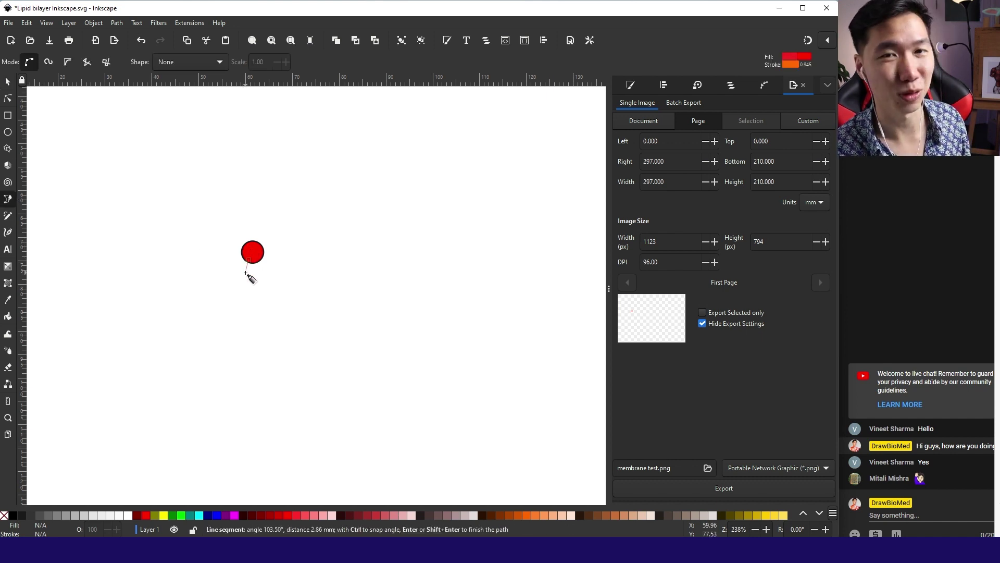
{"action": "left_click_drag", "start_coordinate": [245, 272], "coordinate": [250, 278]}
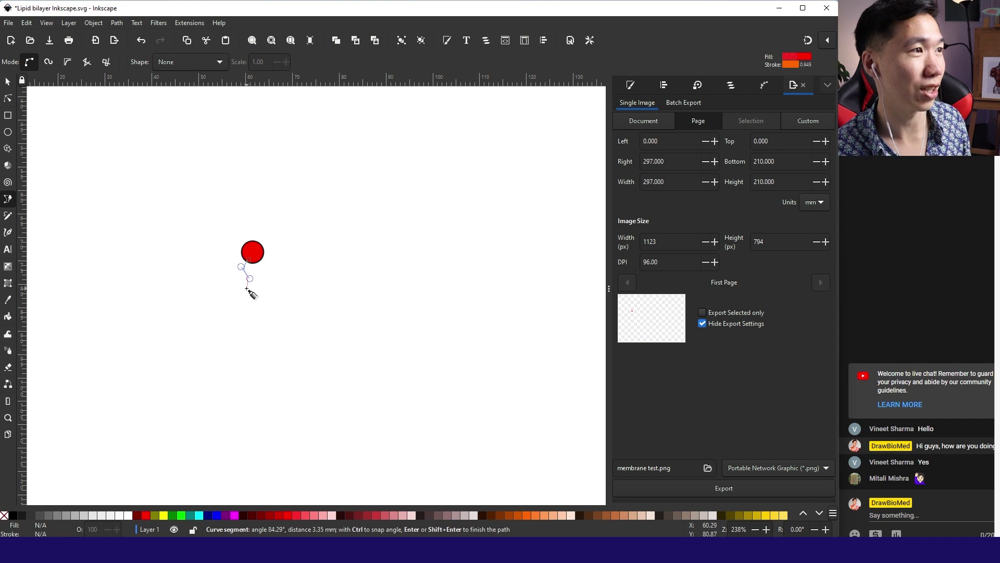
{"action": "double_click", "coordinate": [247, 286]}
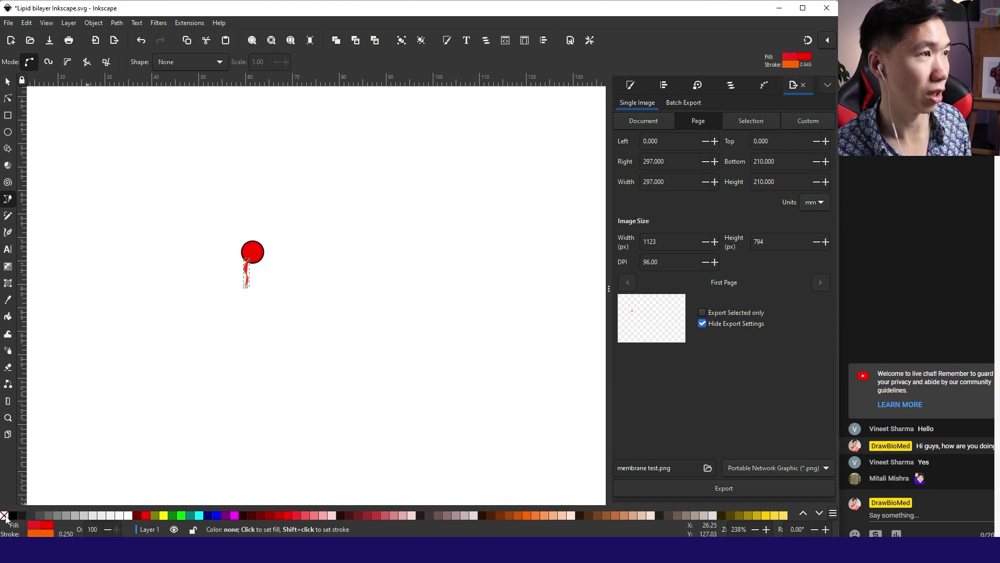
{"action": "left_click", "coordinate": [5, 516]}
{"action": "left_click", "coordinate": [8, 81]}
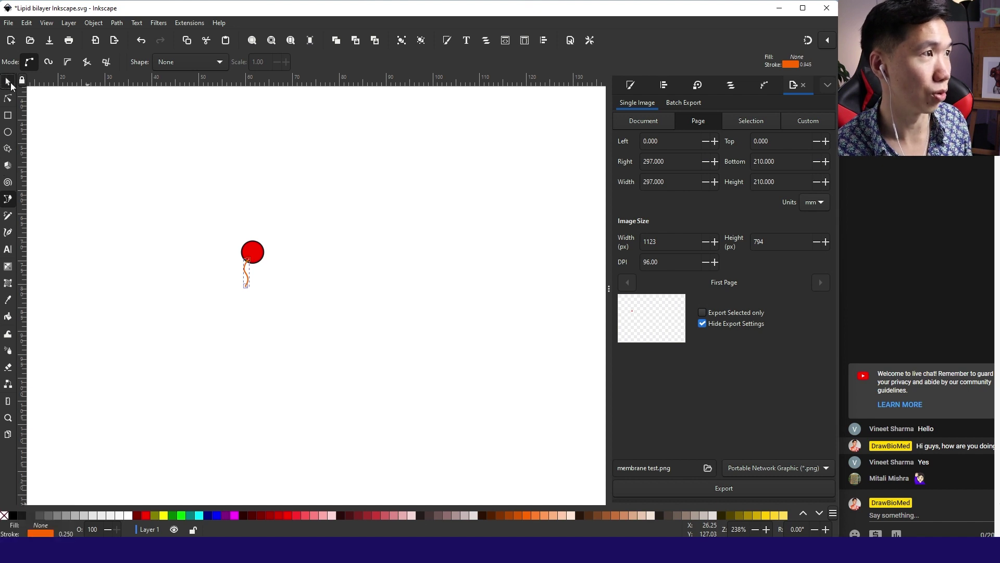
{"action": "scroll", "coordinate": [204, 271], "scroll_direction": "up", "scroll_amount": 3}
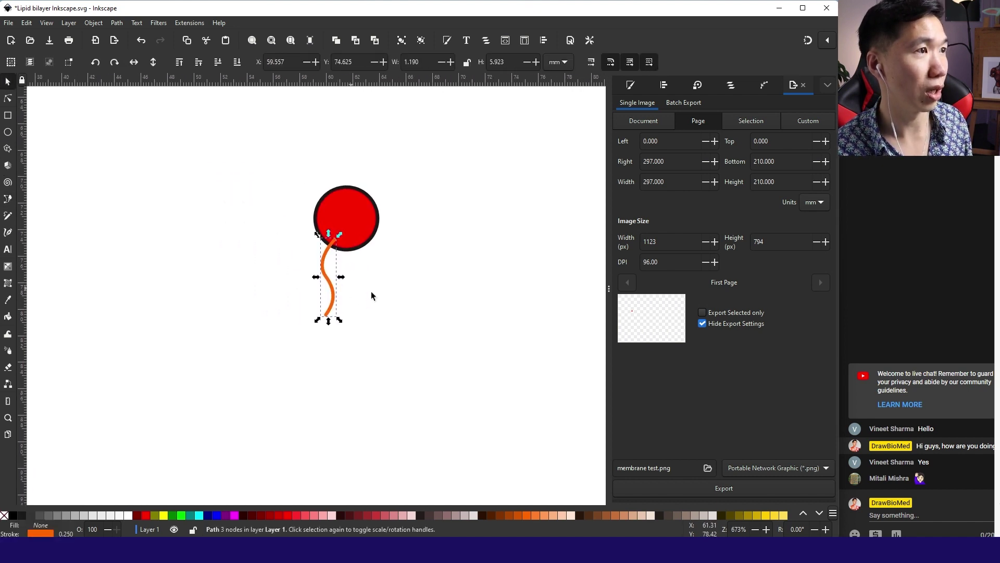
{"action": "left_click_drag", "start_coordinate": [335, 295], "coordinate": [338, 295]}
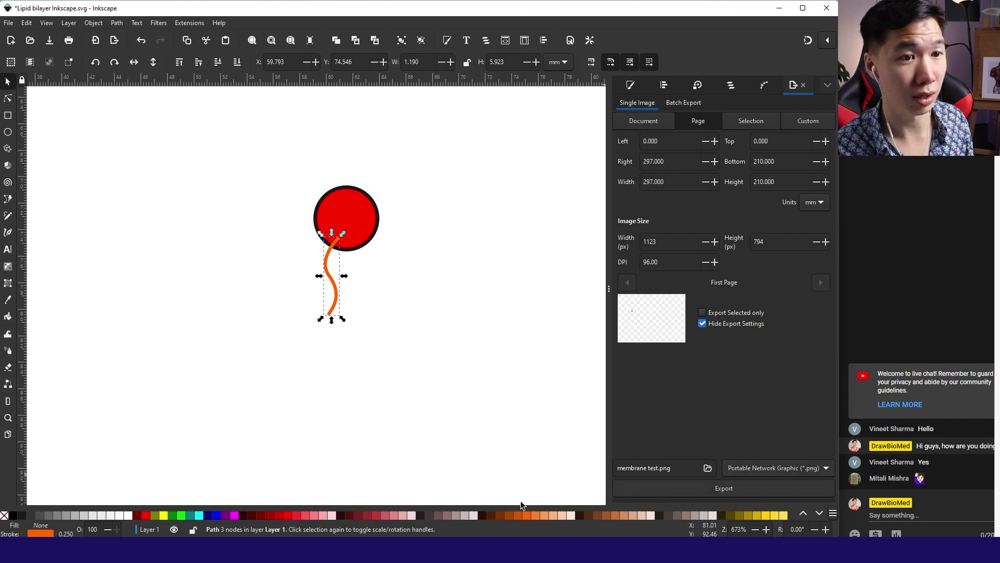
Make the tail's stroke green, save, and give it flat butt caps.
{"action": "left_click", "coordinate": [173, 516], "text": "shift"}
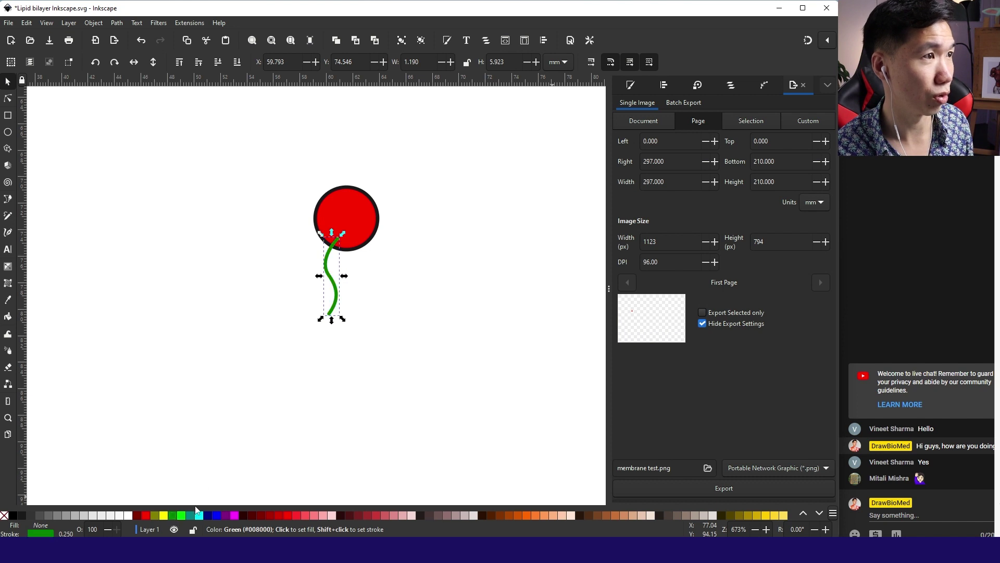
{"action": "key", "text": "ctrl+s"}
{"action": "left_click", "coordinate": [631, 86]}
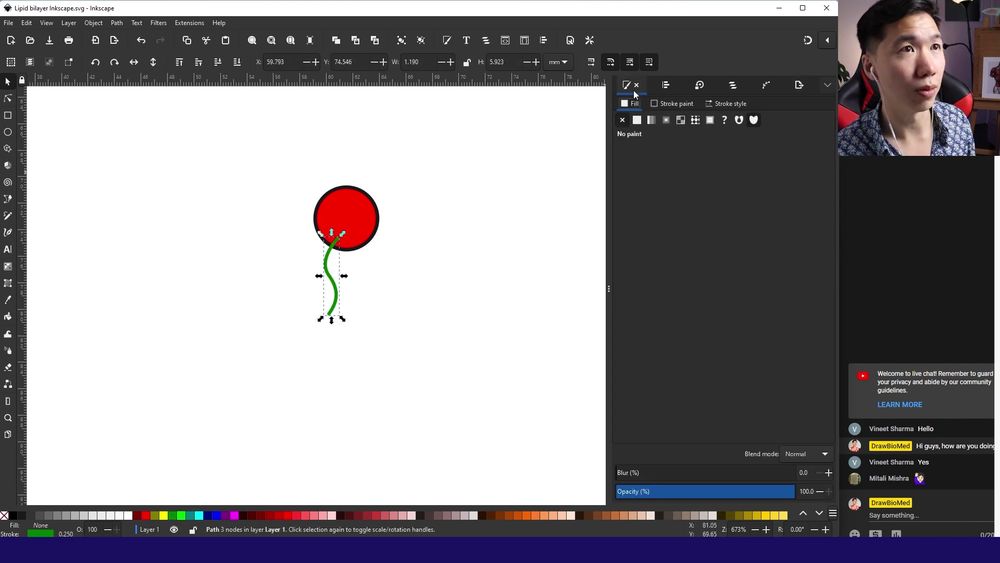
{"action": "left_click", "coordinate": [729, 105]}
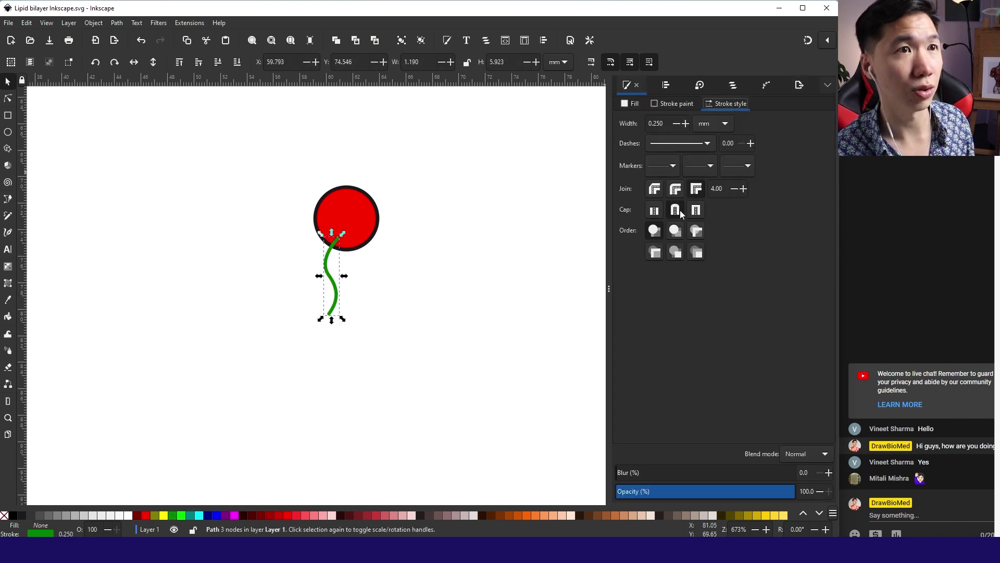
{"action": "left_click", "coordinate": [655, 214]}
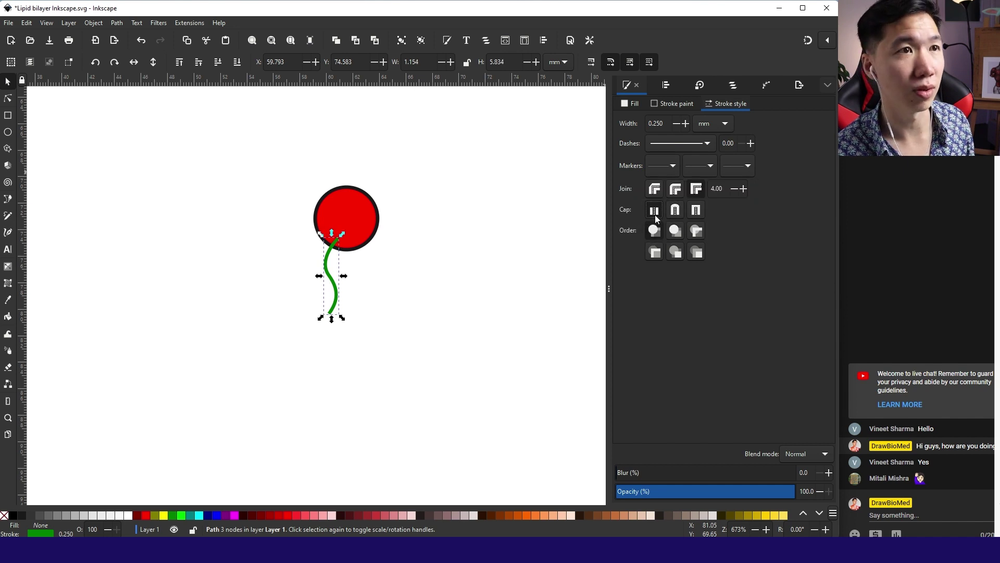
Copy the green tail, place the second tail beside it, group both and move them under the head.
{"action": "key", "text": "Escape"}
{"action": "scroll", "coordinate": [340, 373], "scroll_direction": "down", "scroll_amount": 1}
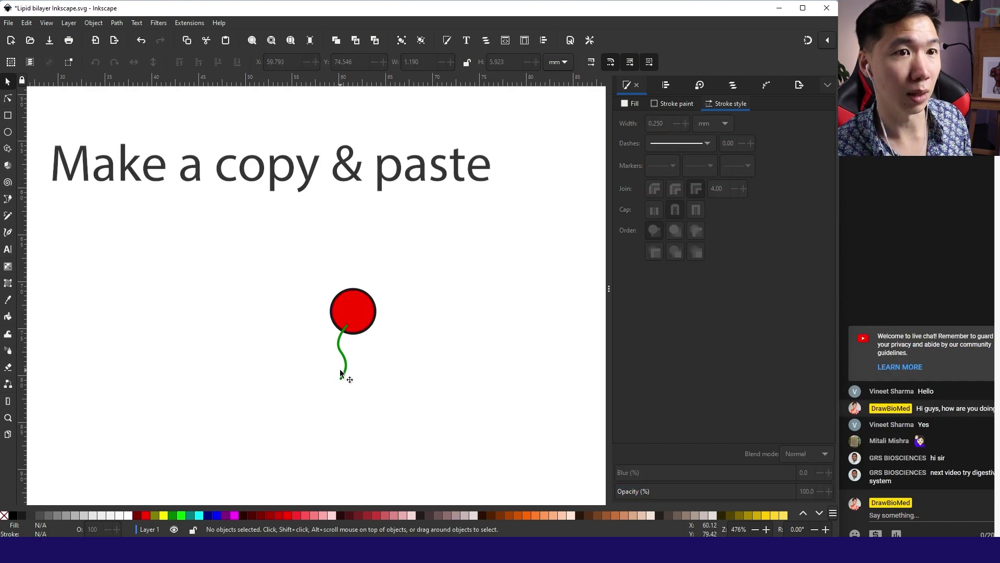
{"action": "left_click", "coordinate": [340, 373]}
{"action": "key", "text": "ctrl+c"}
{"action": "key", "text": "ctrl+v"}
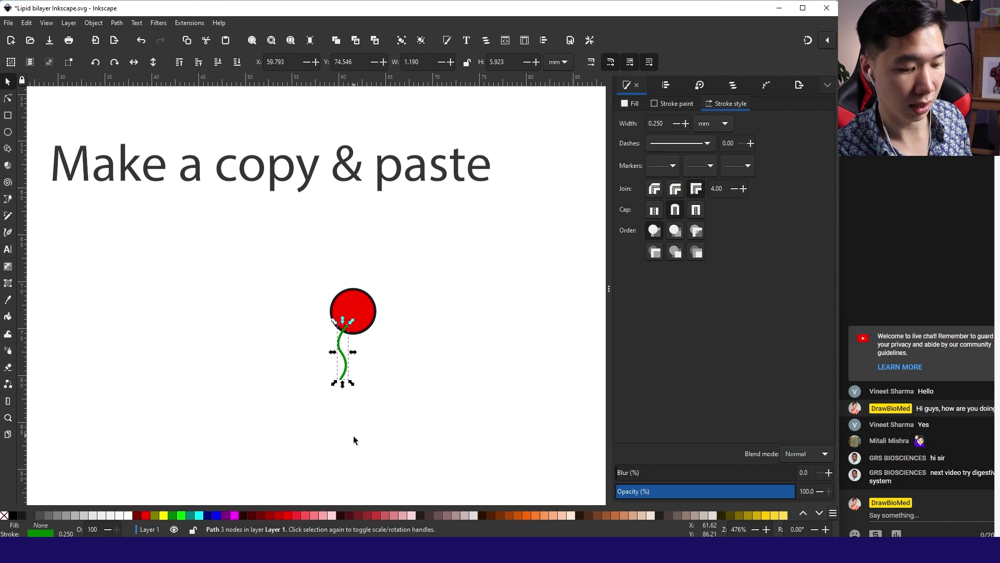
{"action": "left_click", "coordinate": [351, 437]}
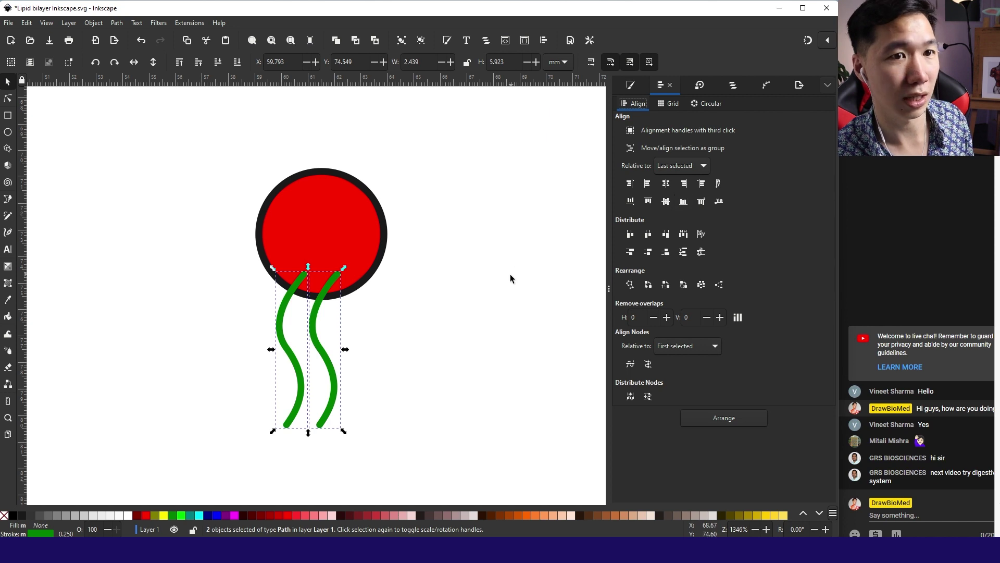
{"action": "key", "text": "ctrl+g"}
{"action": "left_click_drag", "start_coordinate": [321, 315], "coordinate": [335, 313]}
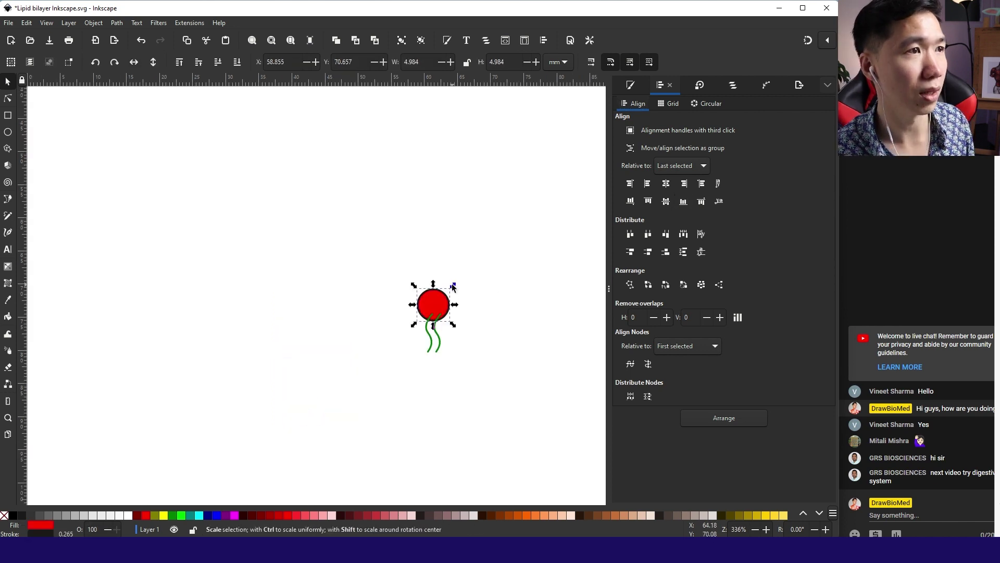
Shrink the head to about 77%, centre it over the tails, save, and paste a duplicate lipid.
{"action": "left_click_drag", "start_coordinate": [452, 286], "coordinate": [446, 291]}
{"action": "left_click_drag", "start_coordinate": [480, 259], "coordinate": [397, 386]}
{"action": "left_click", "coordinate": [666, 189]}
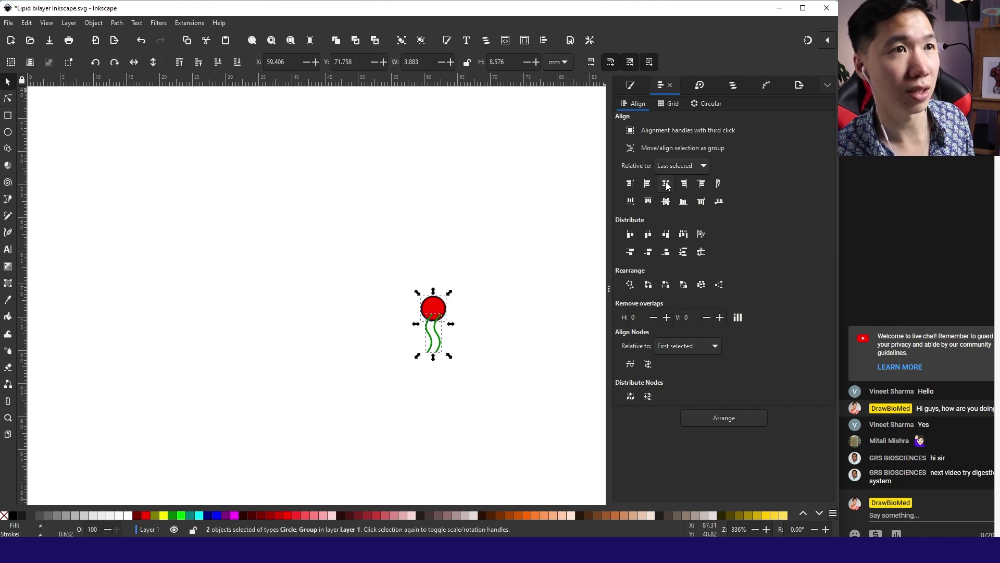
{"action": "left_click", "coordinate": [498, 267]}
{"action": "key", "text": "ctrl+s"}
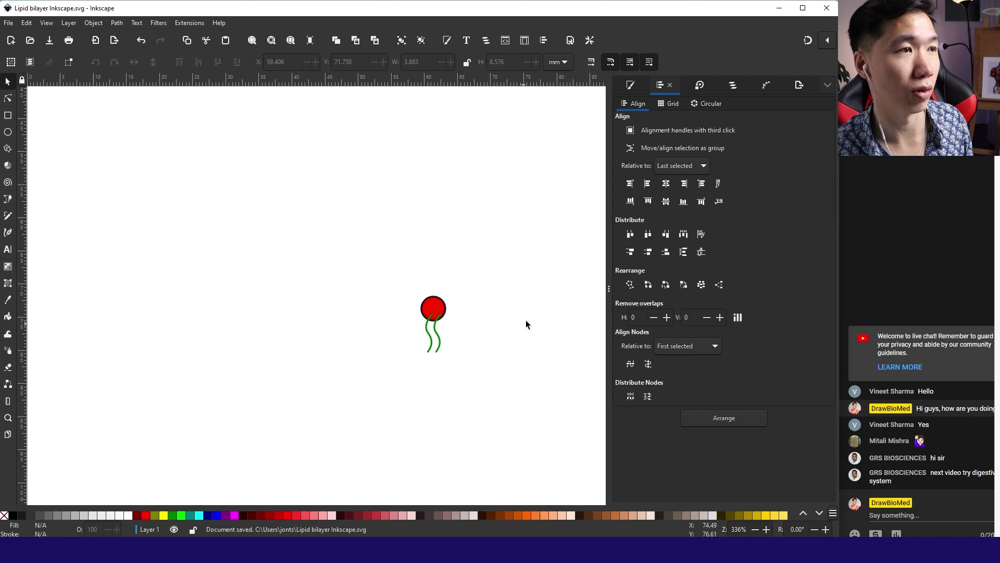
{"action": "scroll", "coordinate": [497, 281], "scroll_direction": "down", "scroll_amount": 2}
{"action": "key", "text": "ctrl+v"}
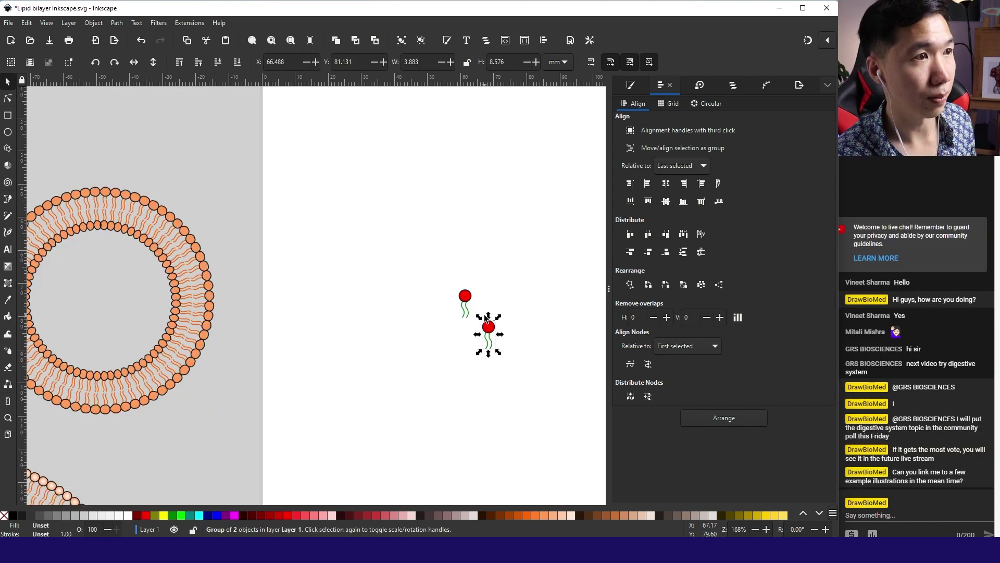
Rotate the lipid copy 180° and place it tail-to-tail beneath the original, then select everything.
{"action": "left_click", "coordinate": [115, 62]}
{"action": "left_click", "coordinate": [114, 62]}
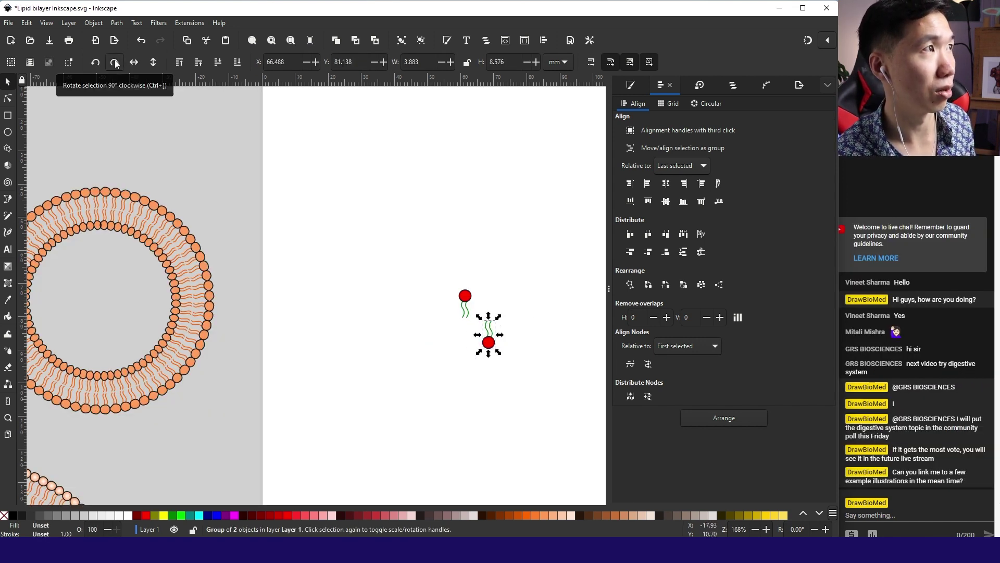
{"action": "left_click_drag", "start_coordinate": [492, 345], "coordinate": [468, 346]}
{"action": "left_click", "coordinate": [474, 322]}
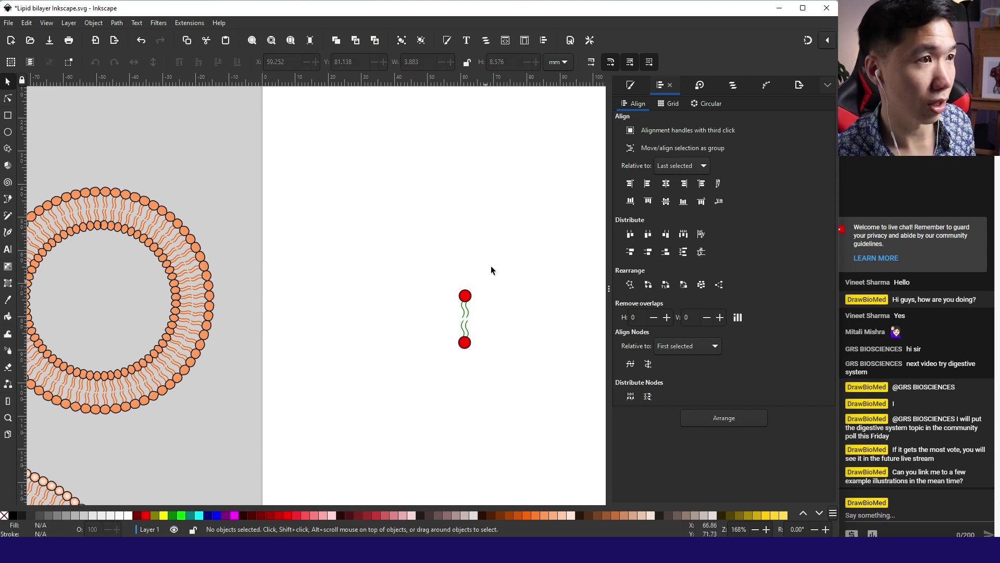
{"action": "key", "text": "ctrl+a"}
{"action": "scroll", "coordinate": [493, 261], "scroll_direction": "right", "scroll_amount": 3}
Draw a long S-shaped wave across the lower page and reshape its crest and right end.
{"action": "key", "text": "Escape"}
{"action": "key", "text": "minus"}
{"action": "key", "text": "minus"}
{"action": "key", "text": "minus"}
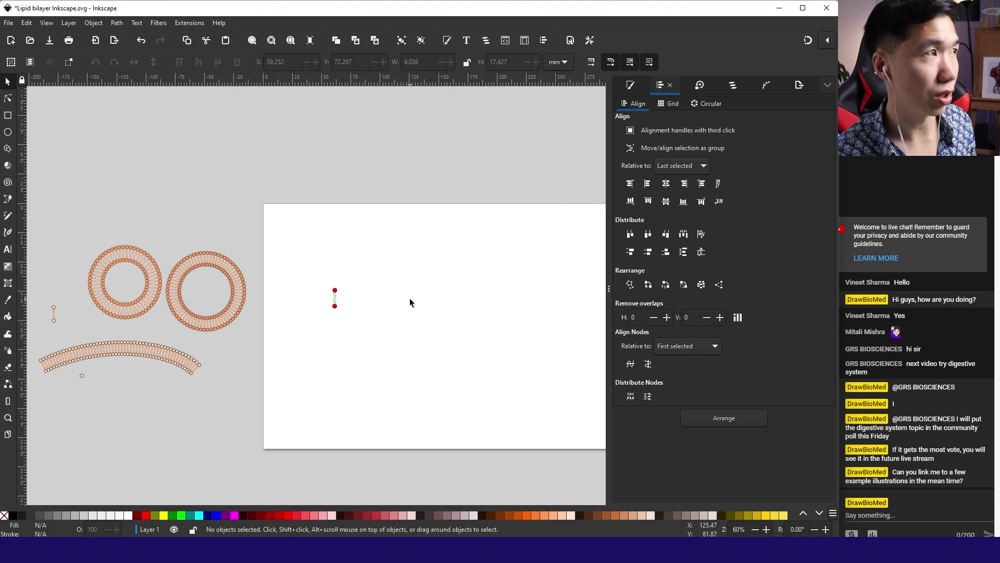
{"action": "left_click", "coordinate": [7, 200]}
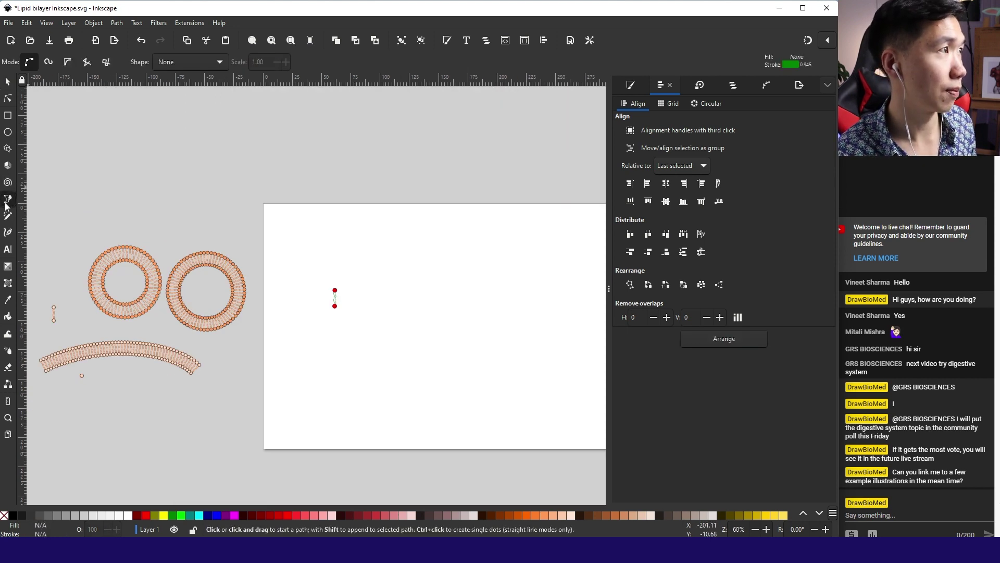
{"action": "left_click_drag", "start_coordinate": [297, 342], "coordinate": [307, 351]}
{"action": "left_click_drag", "start_coordinate": [373, 368], "coordinate": [404, 361]}
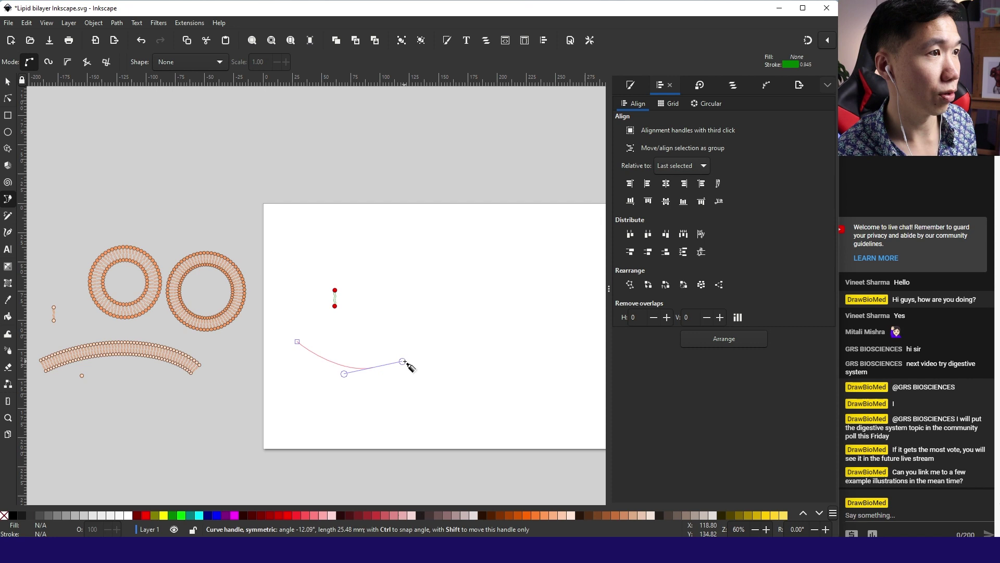
{"action": "left_click_drag", "start_coordinate": [478, 328], "coordinate": [532, 326]}
{"action": "left_click", "coordinate": [556, 367]}
{"action": "key", "text": "Return"}
{"action": "key", "text": "n"}
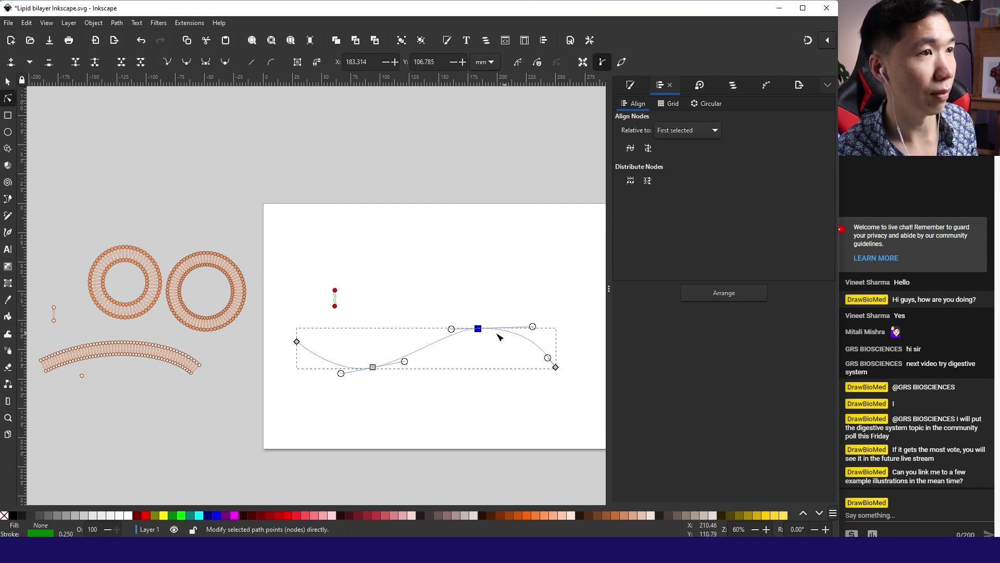
{"action": "left_click_drag", "start_coordinate": [451, 329], "coordinate": [481, 340]}
{"action": "left_click_drag", "start_coordinate": [555, 367], "coordinate": [568, 365]}
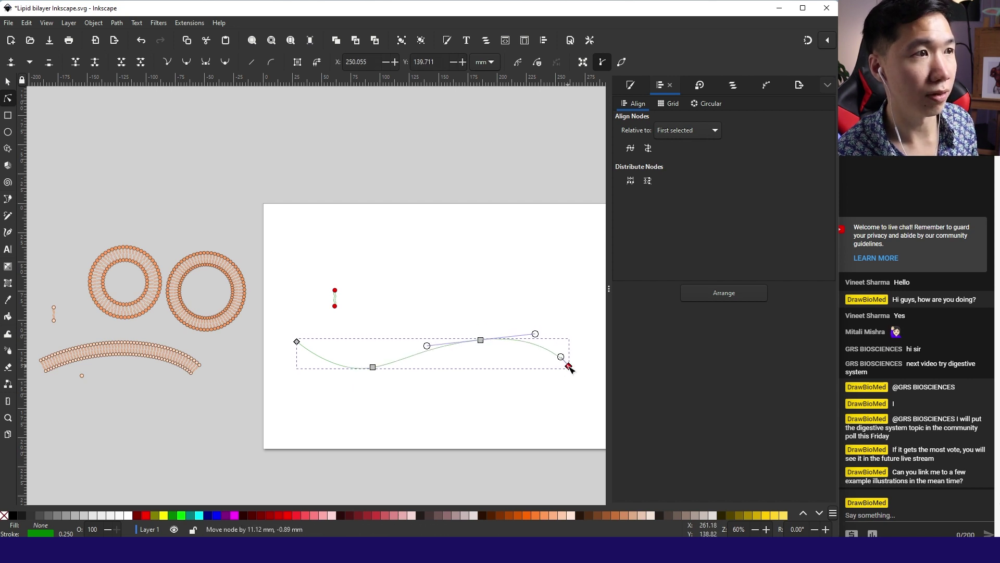
Raise the lipid to the top and select it together with the wave.
{"action": "left_click", "coordinate": [372, 367]}
{"action": "key", "text": "s"}
{"action": "left_click", "coordinate": [335, 300]}
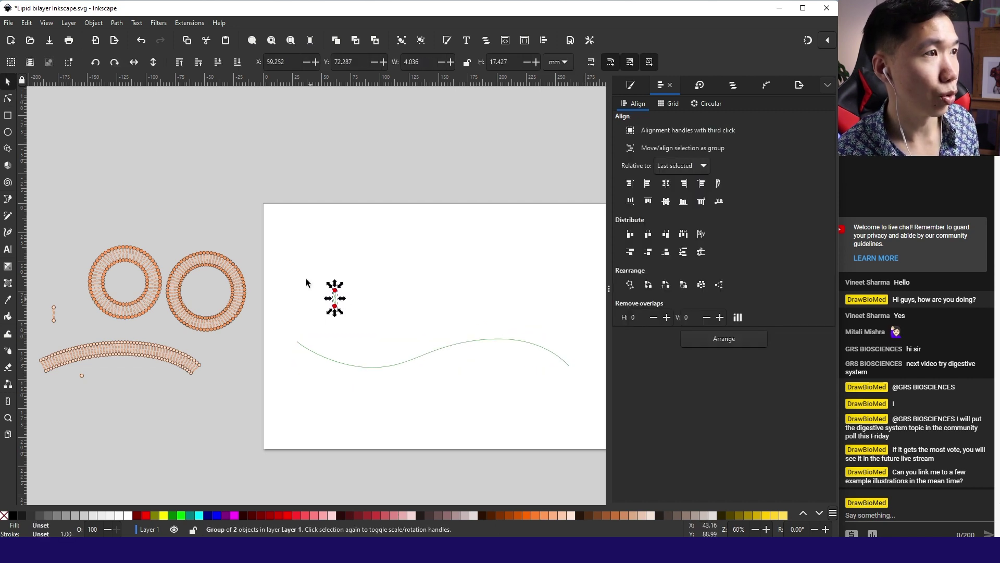
{"action": "left_click", "coordinate": [179, 64]}
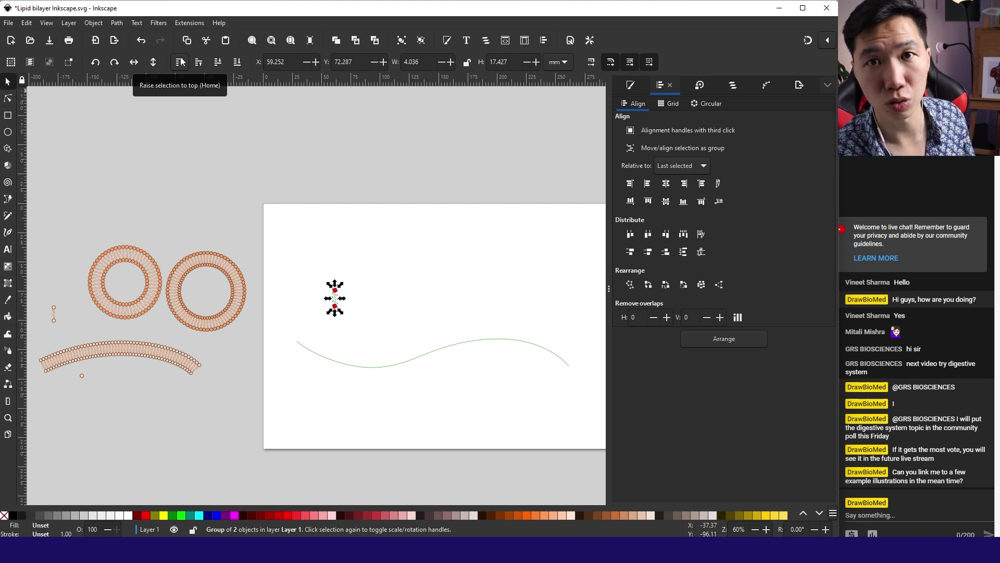
{"action": "left_click_drag", "start_coordinate": [279, 258], "coordinate": [589, 414]}
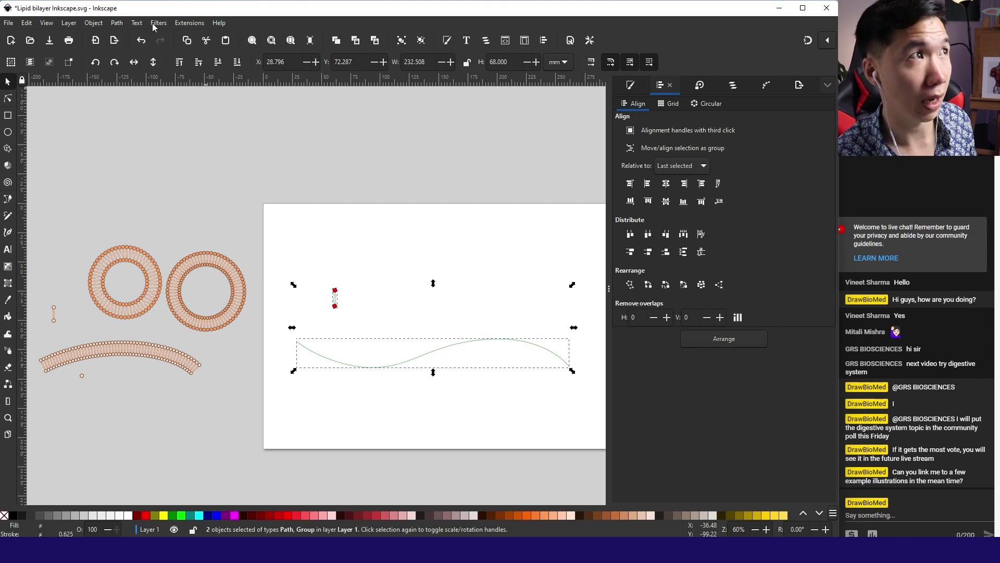
Open Extensions > Generate from Path > Pattern along Path with copies set to Repeated, stretched.
{"action": "left_click", "coordinate": [188, 23]}
{"action": "mouse_move", "coordinate": [228, 131]}
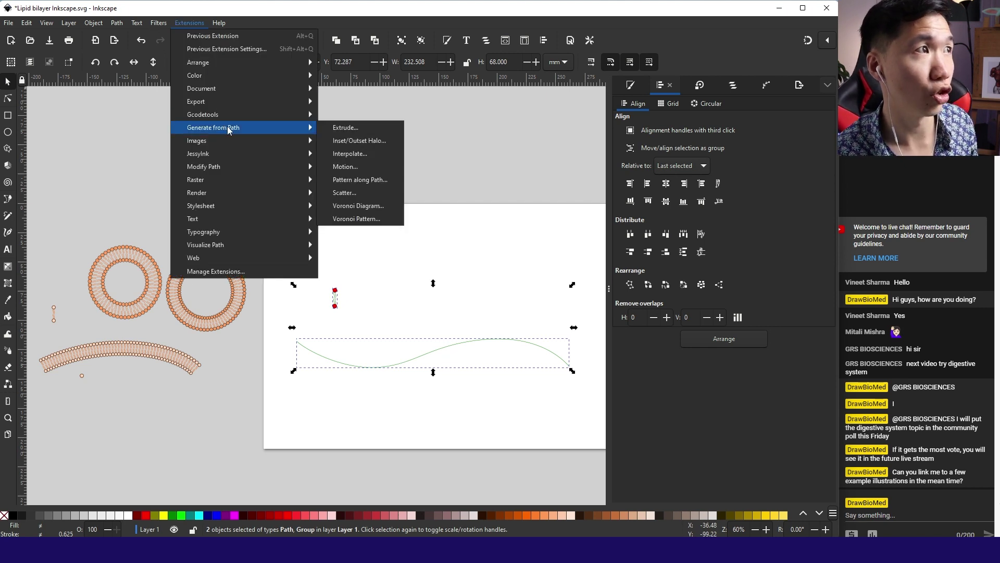
{"action": "left_click", "coordinate": [365, 179]}
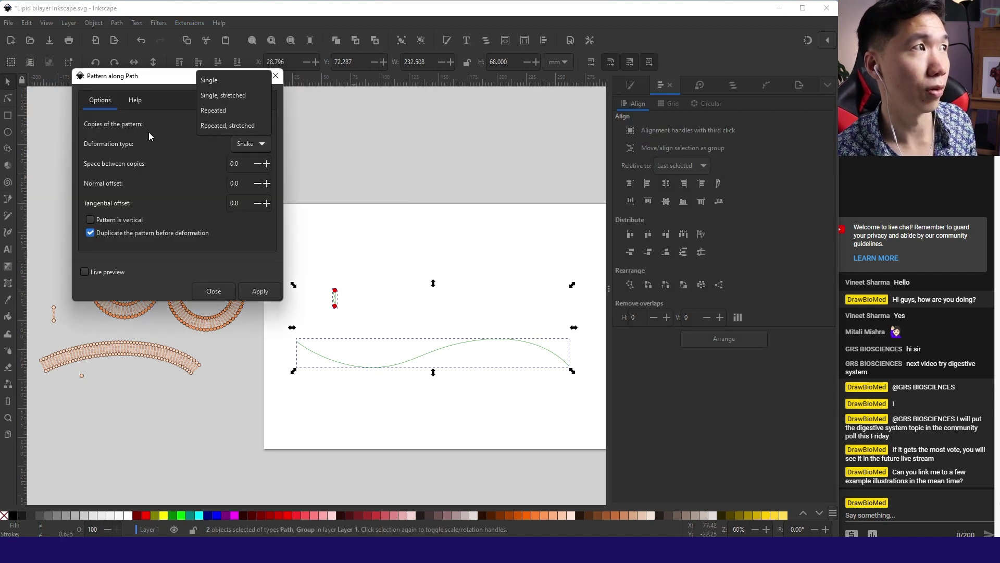
{"action": "left_click", "coordinate": [244, 126]}
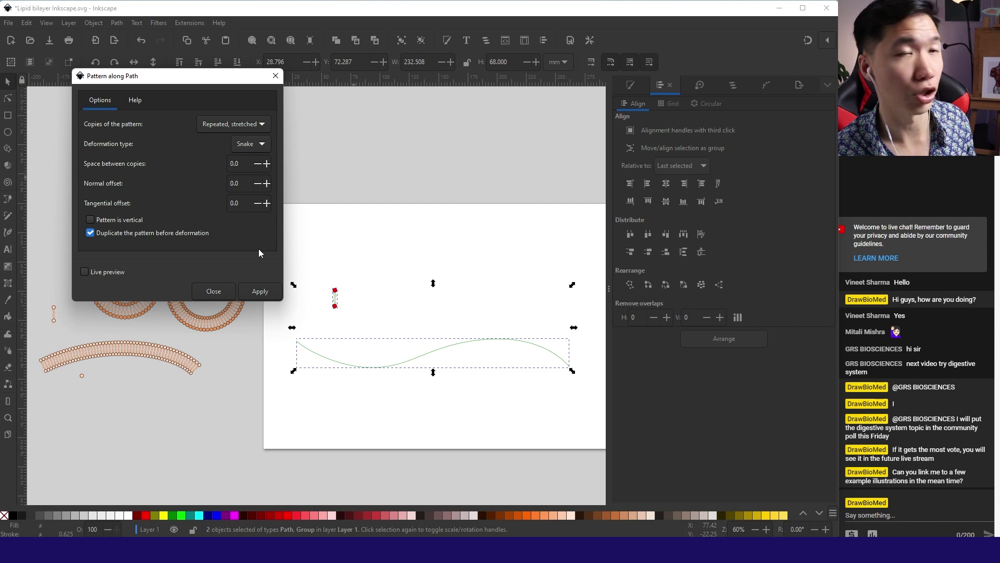
Apply the lipid pattern along the wave, move the bilayer lower on the page, and bring it into view.
{"action": "left_click", "coordinate": [258, 291]}
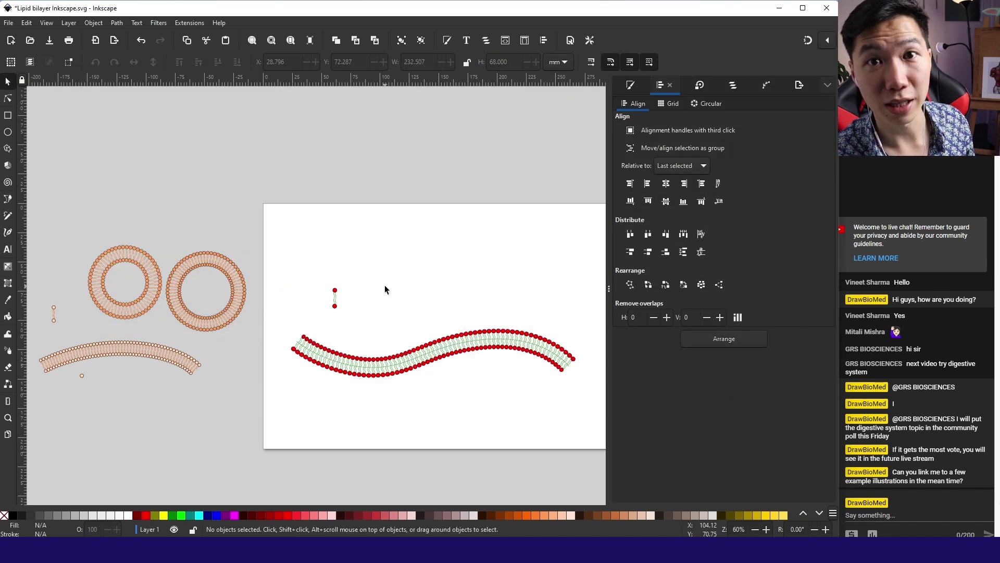
{"action": "left_click_drag", "start_coordinate": [411, 360], "coordinate": [428, 496]}
{"action": "left_click_drag", "start_coordinate": [427, 337], "coordinate": [437, 381]}
{"action": "scroll", "coordinate": [388, 416], "scroll_direction": "up", "scroll_amount": 1}
{"action": "key", "text": "Escape"}
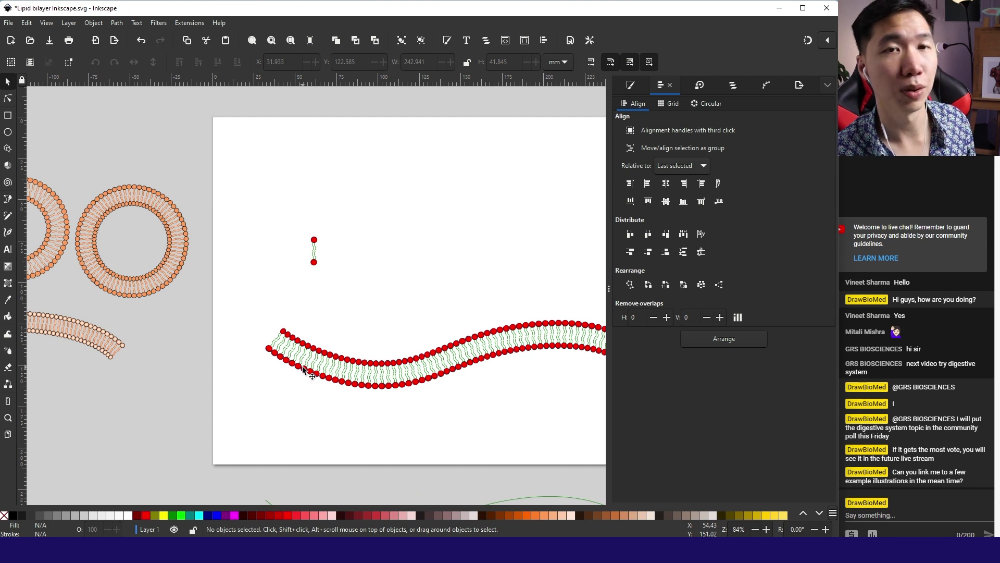
{"action": "left_click_drag", "start_coordinate": [374, 356], "coordinate": [277, 375]}
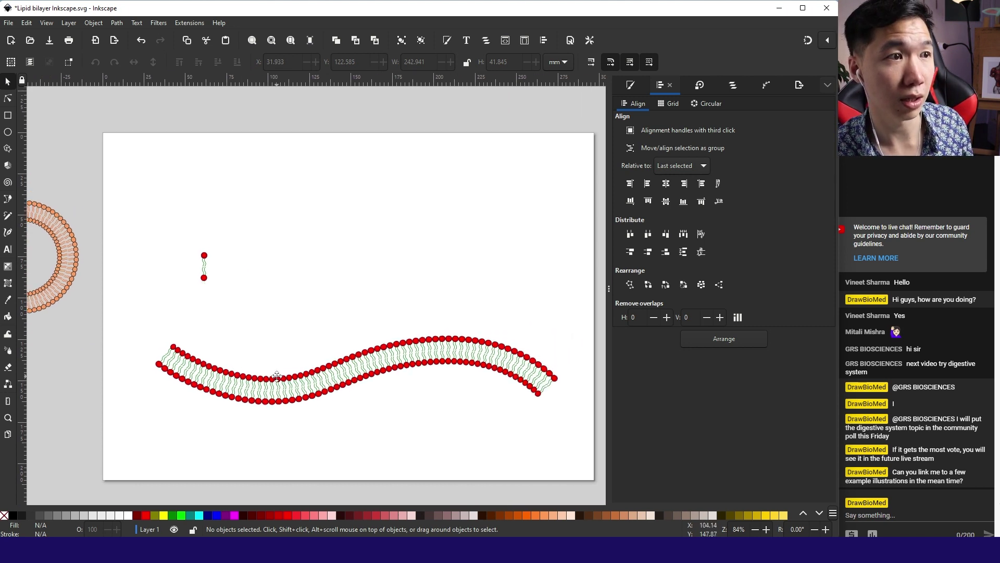
Select the wavy bilayer group, try Path > Break Apart, then ungroup it from the context menu.
{"action": "right_click", "coordinate": [377, 354]}
{"action": "left_click", "coordinate": [406, 273]}
{"action": "left_click", "coordinate": [401, 279]}
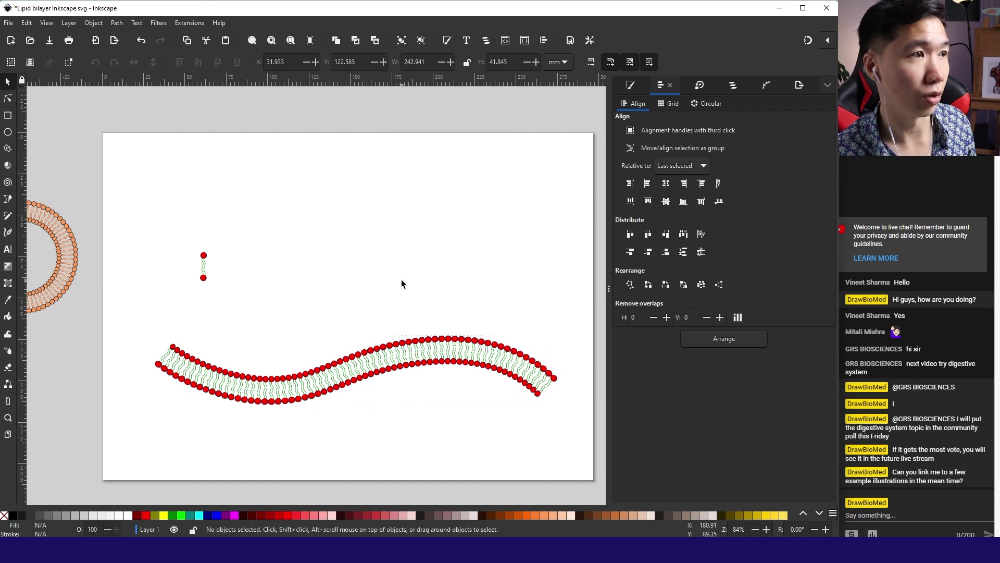
{"action": "left_click", "coordinate": [401, 352]}
{"action": "left_click", "coordinate": [117, 23]}
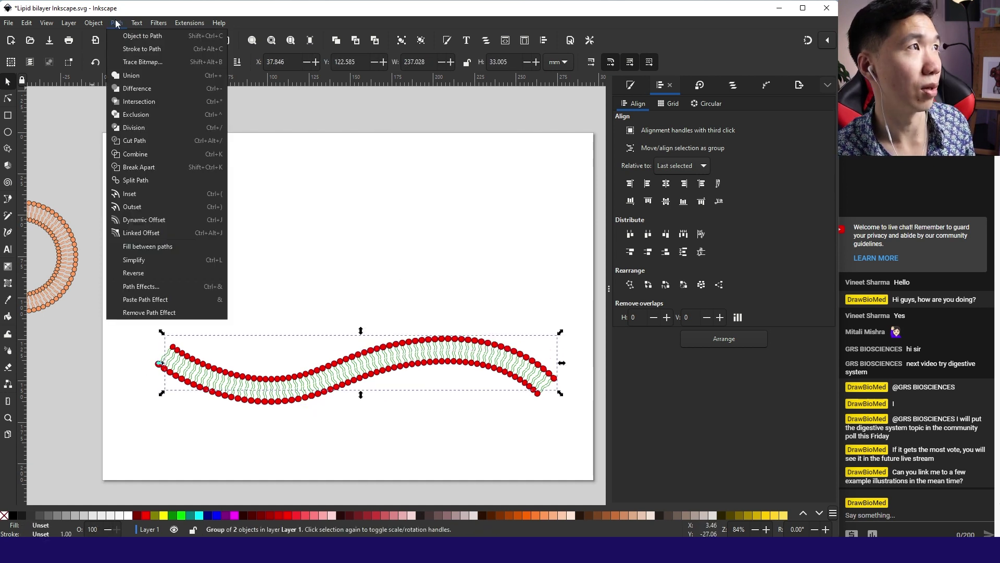
{"action": "left_click", "coordinate": [154, 167]}
{"action": "left_click_drag", "start_coordinate": [299, 378], "coordinate": [295, 368]}
{"action": "key", "text": "ctrl+z"}
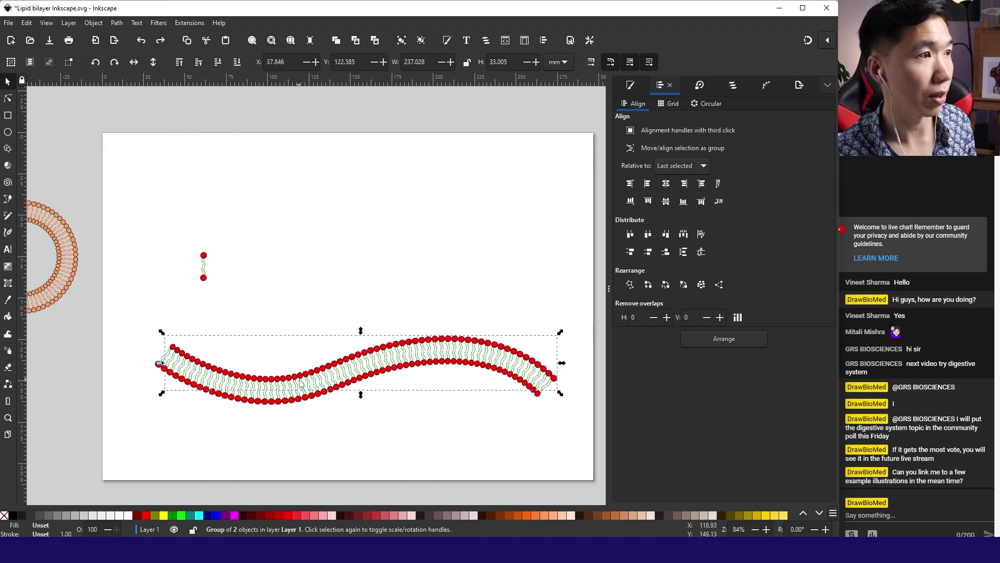
{"action": "right_click", "coordinate": [300, 384]}
{"action": "left_click", "coordinate": [336, 303]}
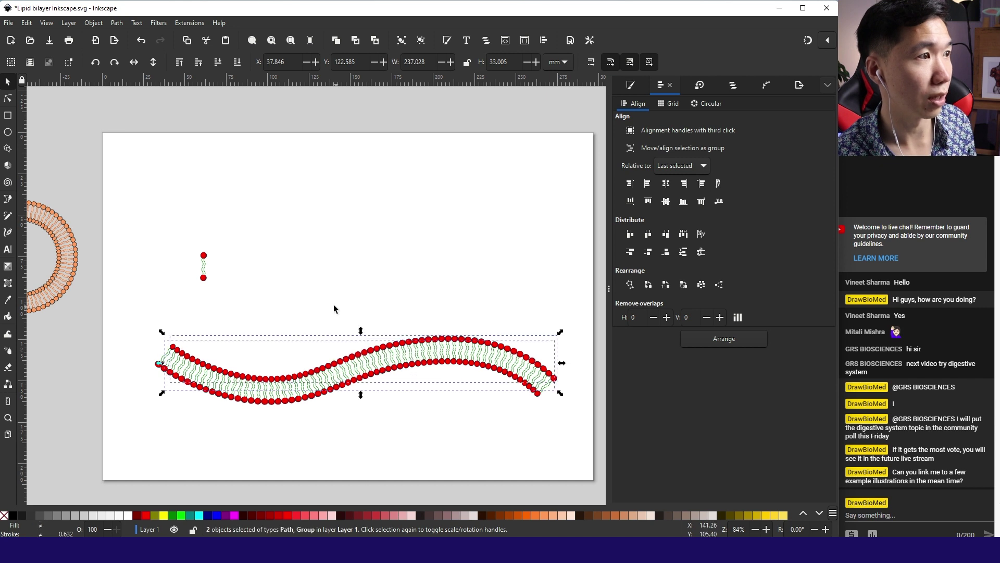
{"action": "mouse_move", "coordinate": [328, 365]}
{"action": "left_mouse_down"}
{"action": "mouse_move", "coordinate": [326, 350]}
{"action": "mouse_move", "coordinate": [329, 365]}
{"action": "left_mouse_up"}
Break Apart the combined head path into separate circles, redoing it after an undo.
{"action": "left_click", "coordinate": [117, 22]}
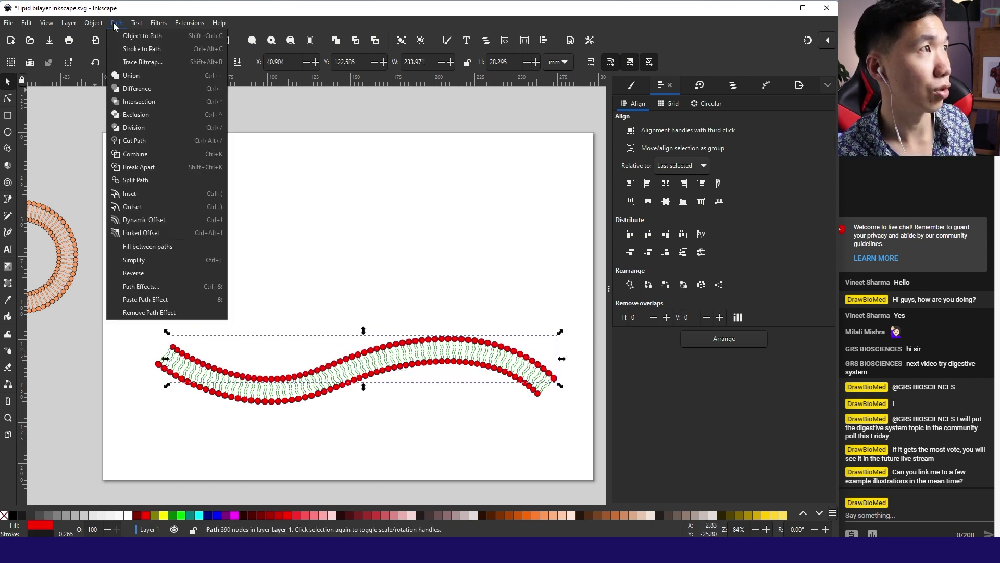
{"action": "left_click", "coordinate": [147, 168]}
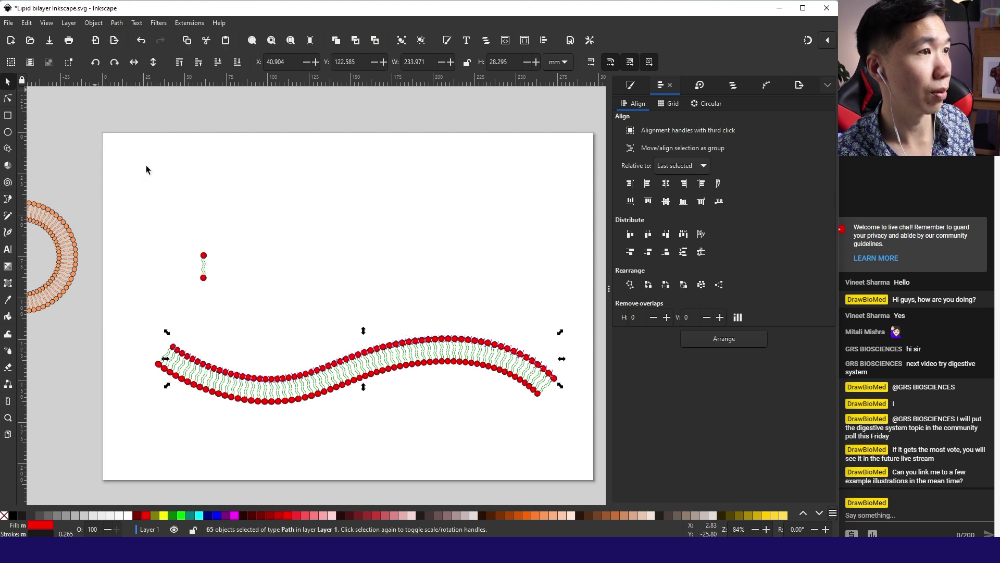
{"action": "left_click", "coordinate": [326, 290]}
{"action": "scroll", "coordinate": [350, 323], "scroll_direction": "up", "scroll_amount": 3}
{"action": "left_click", "coordinate": [350, 323]}
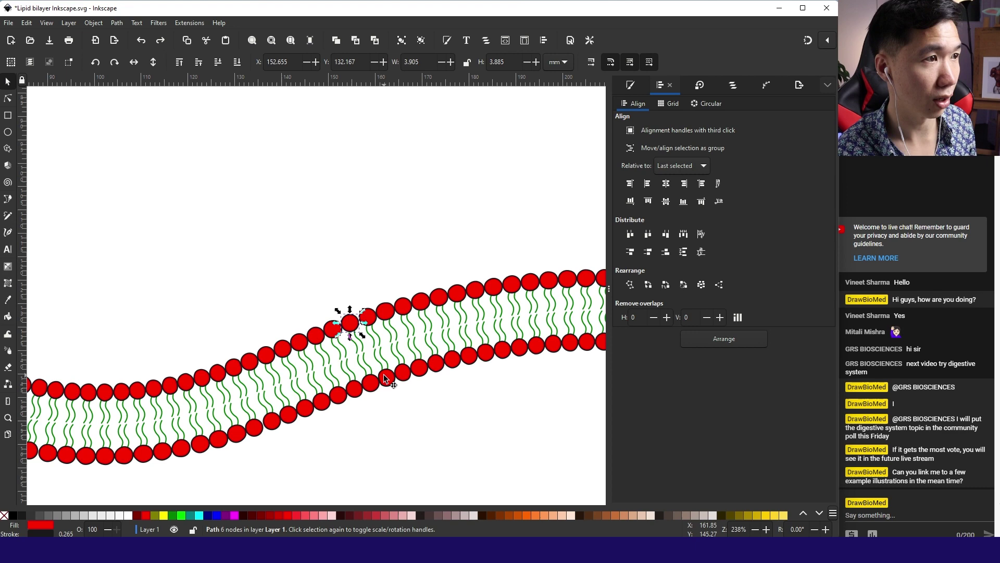
{"action": "key", "text": "ctrl+z"}
{"action": "scroll", "coordinate": [385, 379], "scroll_direction": "down", "scroll_amount": 3}
{"action": "left_click", "coordinate": [117, 25]}
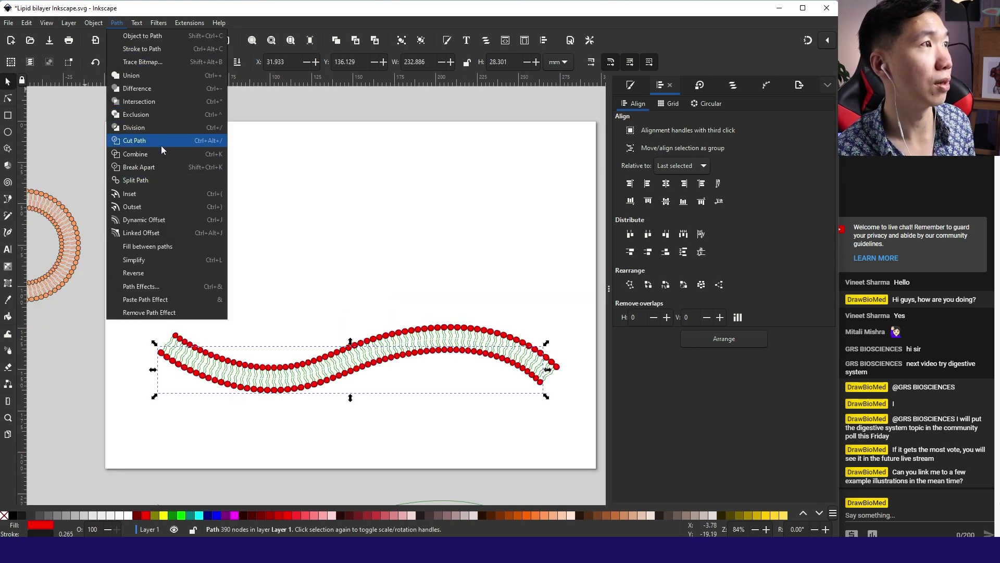
{"action": "left_click", "coordinate": [173, 167]}
Draw a small standalone circle left of the lipid and zoom in on it.
{"action": "key", "text": "e"}
{"action": "left_click_drag", "start_coordinate": [145, 270], "coordinate": [163, 291]}
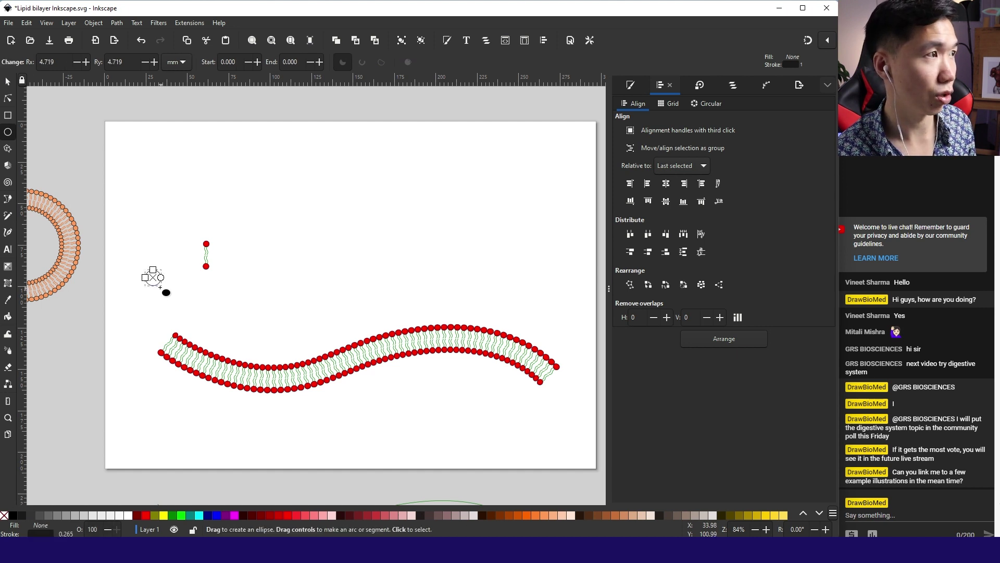
{"action": "left_click", "coordinate": [7, 83]}
{"action": "key", "text": "plus"}
{"action": "key", "text": "plus"}
Give the circle a radial gradient from a white centre to an orange #FF9955 outer stop.
{"action": "left_click", "coordinate": [8, 266]}
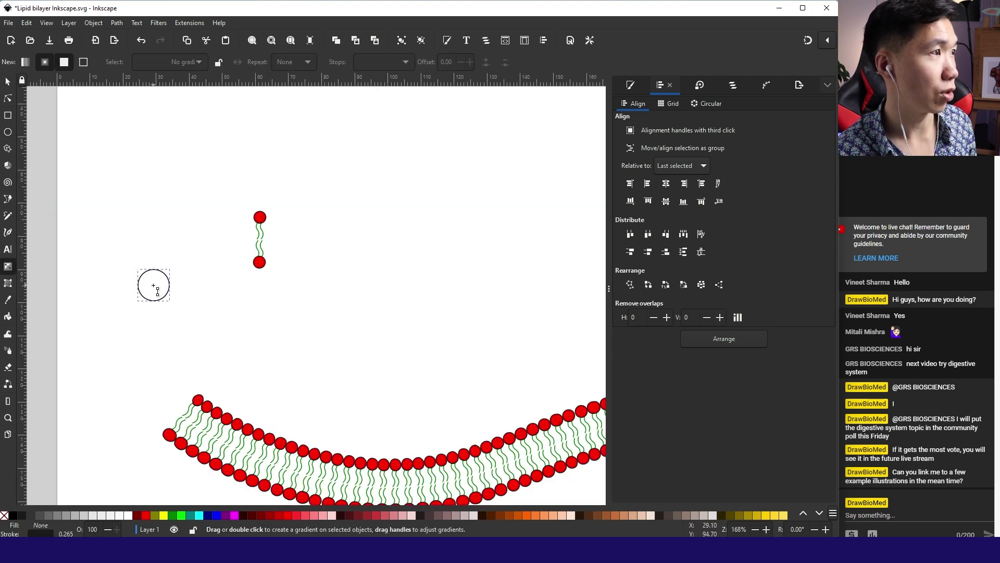
{"action": "double_click", "coordinate": [157, 290]}
{"action": "left_click_drag", "start_coordinate": [155, 298], "coordinate": [152, 300]}
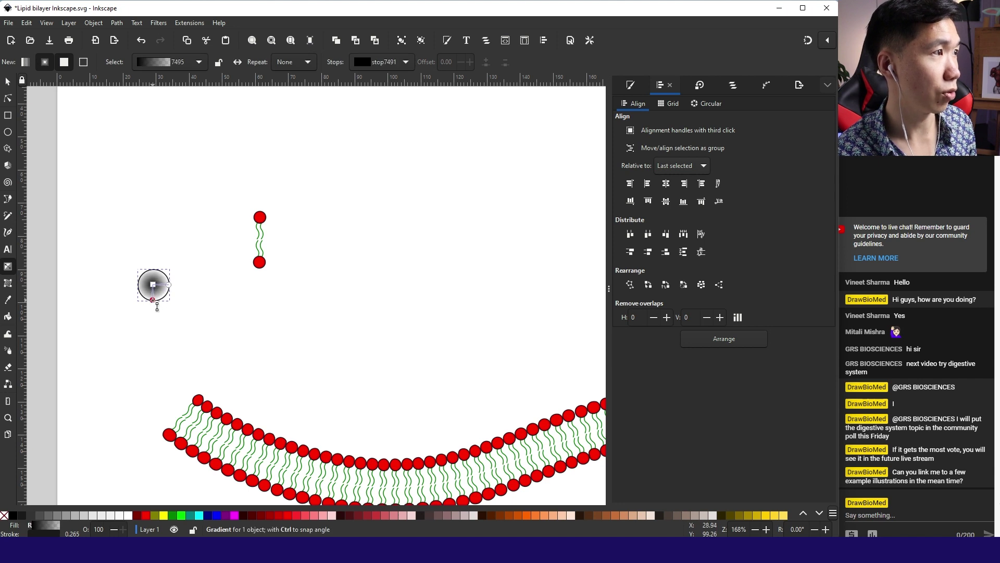
{"action": "left_click", "coordinate": [169, 285]}
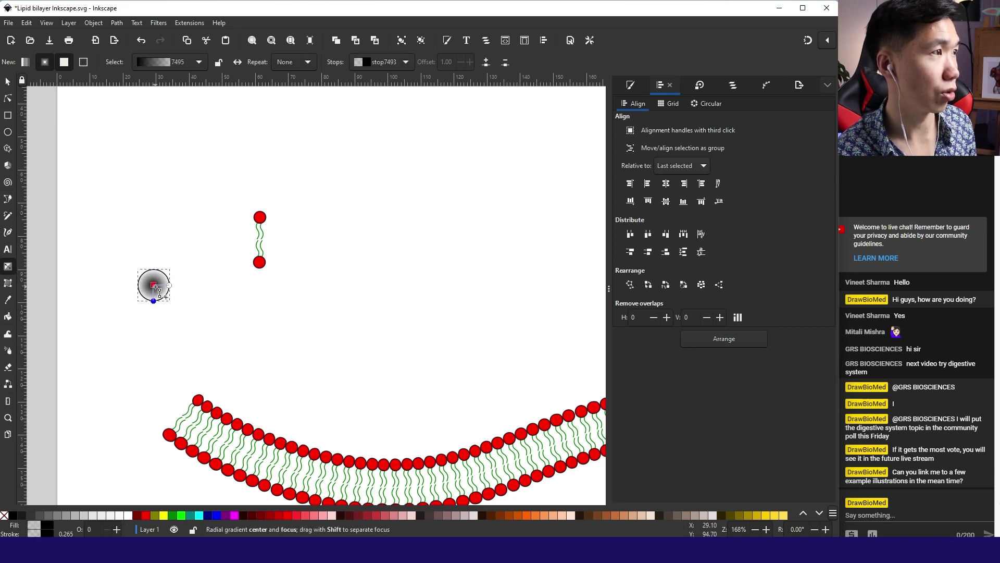
{"action": "left_click", "coordinate": [545, 516]}
{"action": "key", "text": "Tab"}
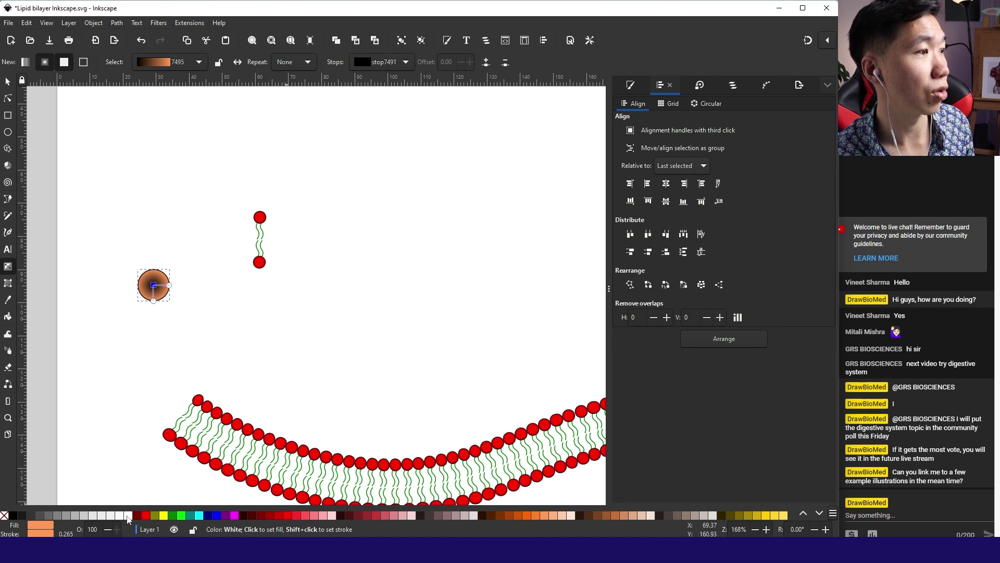
{"action": "left_click", "coordinate": [128, 515]}
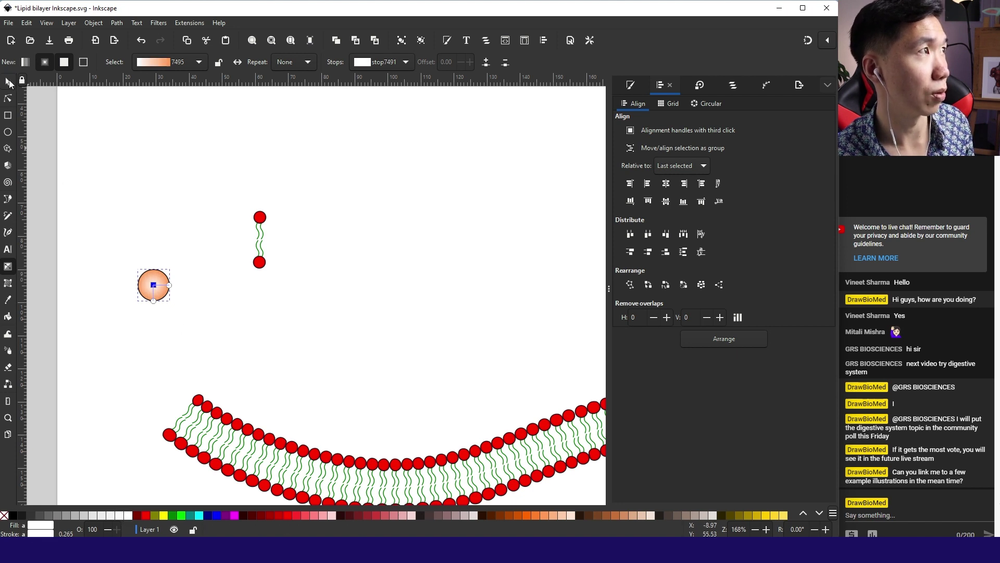
{"action": "left_click", "coordinate": [9, 82]}
{"action": "left_click", "coordinate": [226, 417]}
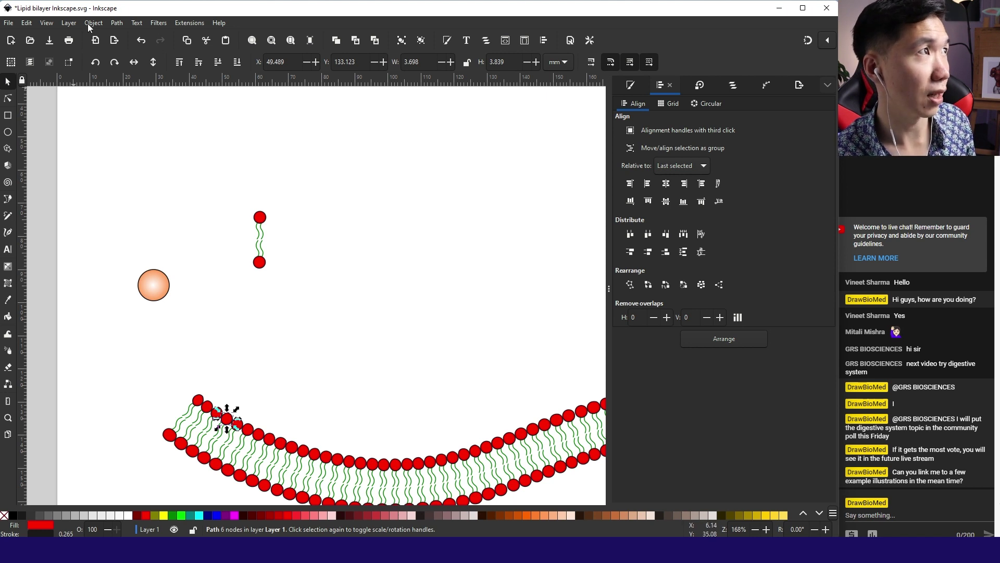
Select every lipid head sharing the red fill with Edit > Select Same > Fill Color.
{"action": "left_click", "coordinate": [26, 23]}
{"action": "mouse_move", "coordinate": [120, 245]}
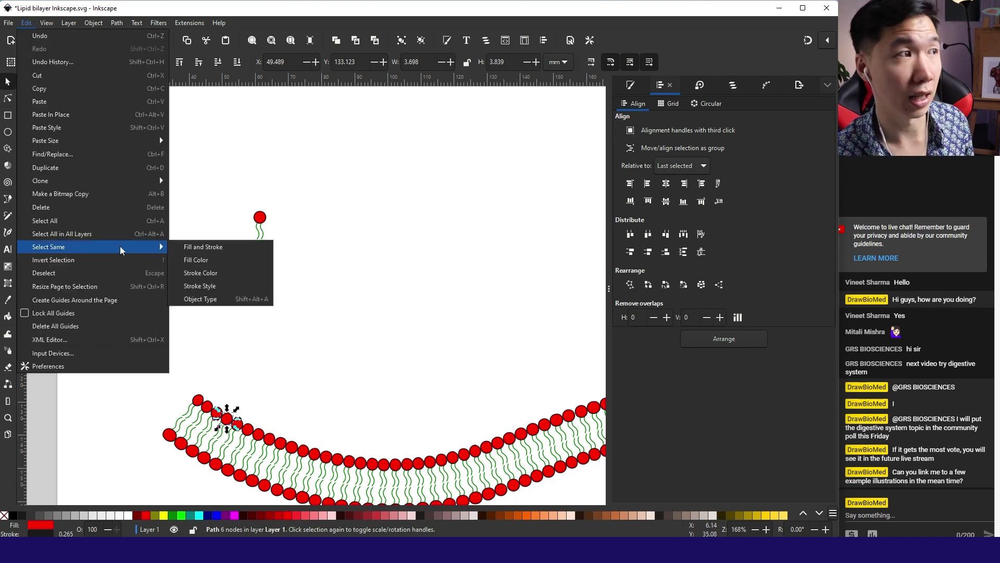
{"action": "left_click", "coordinate": [186, 264]}
{"action": "scroll", "coordinate": [293, 332], "scroll_direction": "down", "scroll_amount": 3}
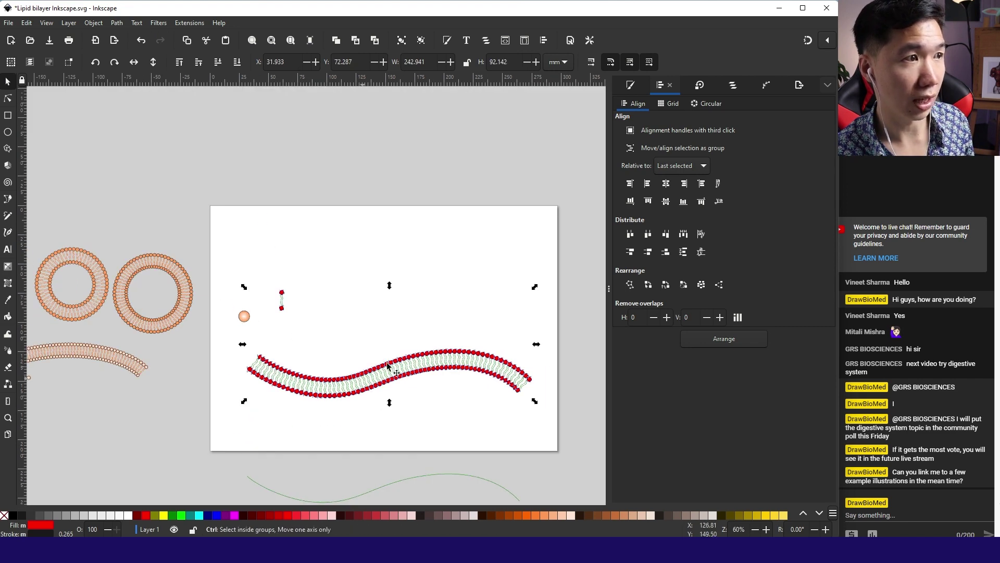
{"action": "scroll", "coordinate": [388, 366], "scroll_direction": "up", "scroll_amount": 3}
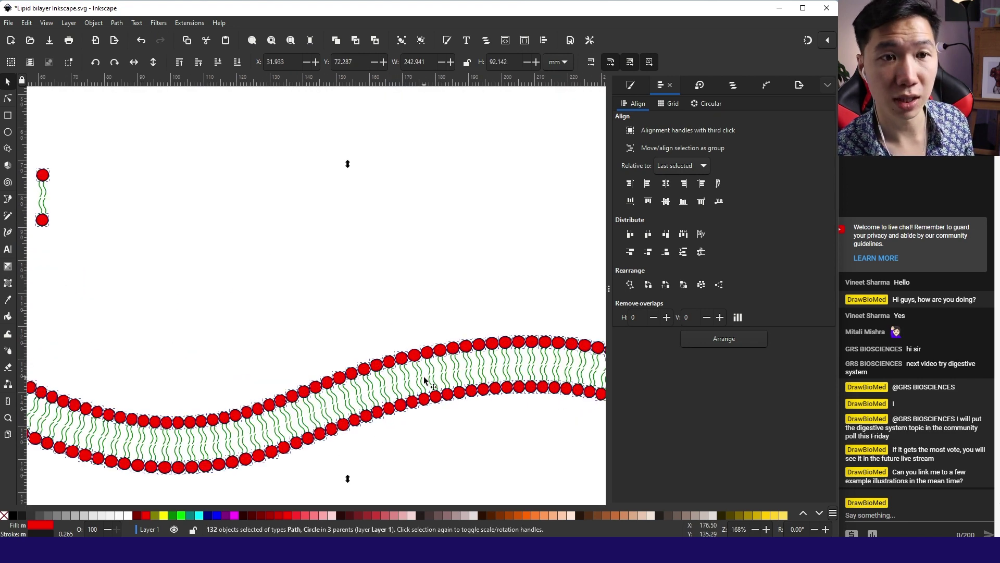
Fill the selected heads with the existing radial gradient 7495, then zoom out to view the bilayer.
{"action": "left_click", "coordinate": [637, 89]}
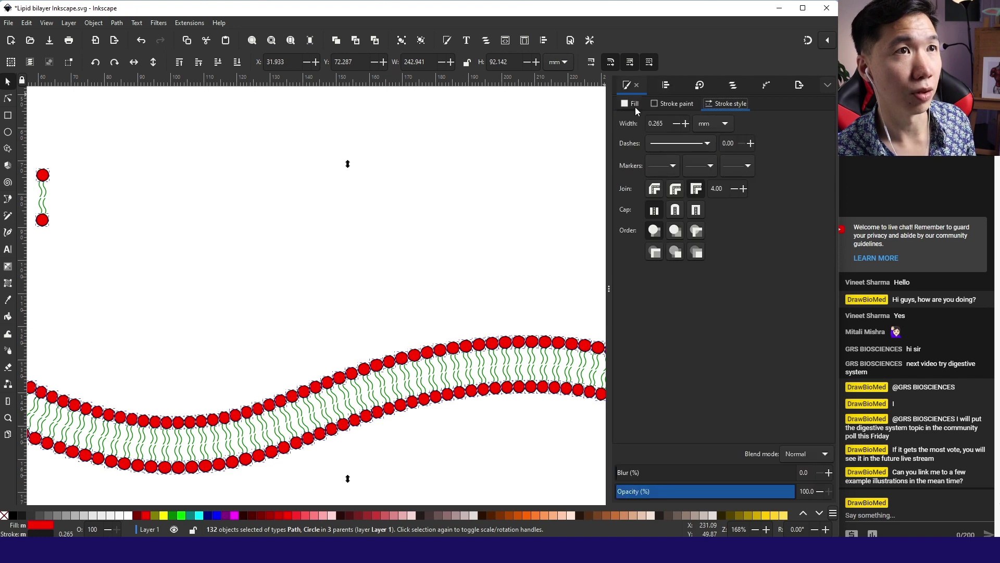
{"action": "left_click", "coordinate": [633, 104]}
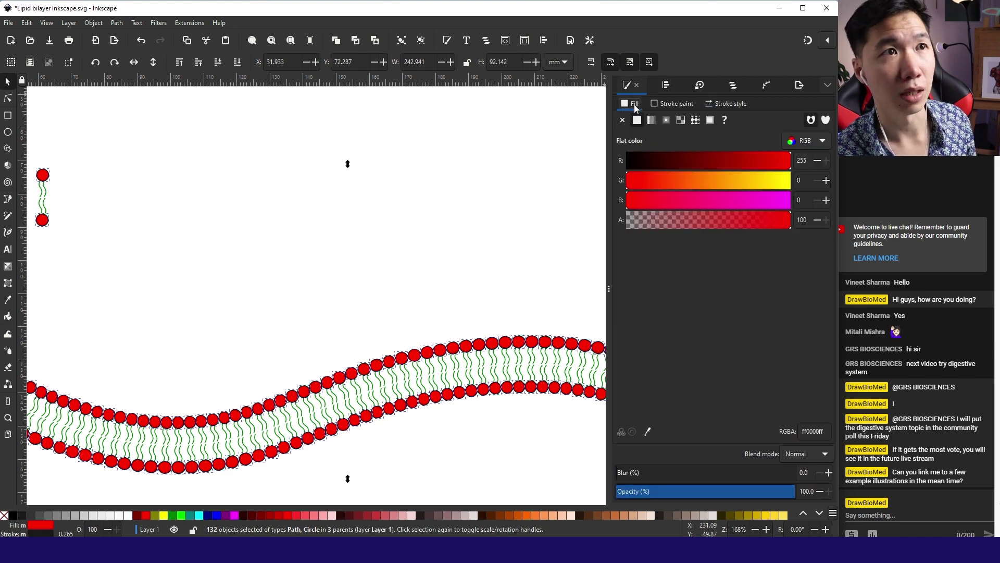
{"action": "left_click", "coordinate": [666, 120]}
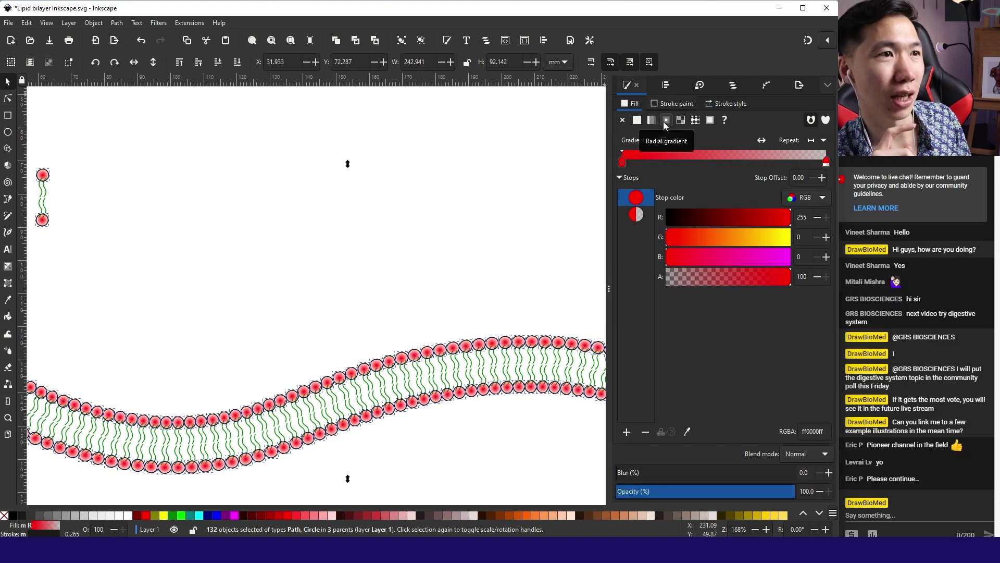
{"action": "left_click", "coordinate": [675, 141]}
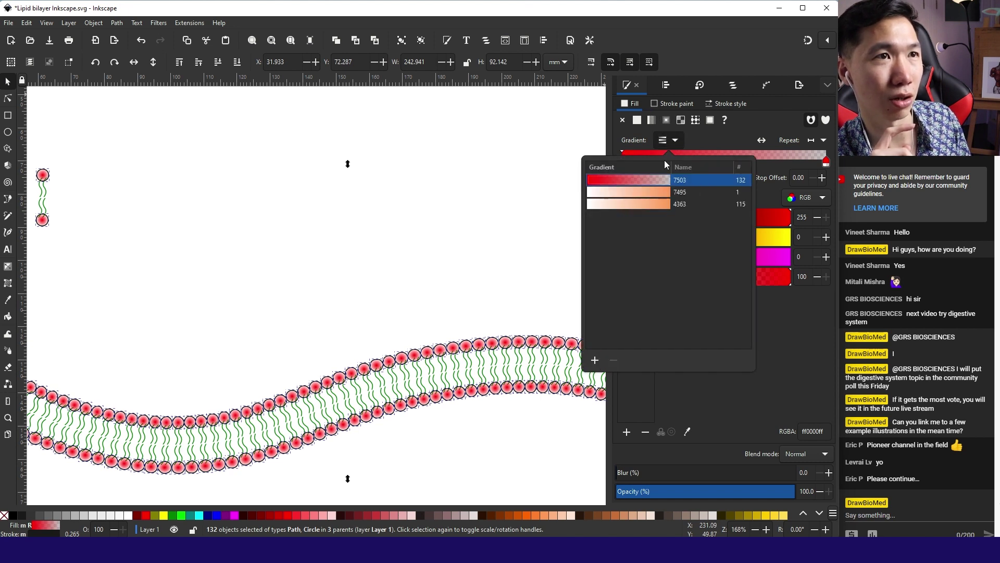
{"action": "left_click", "coordinate": [669, 192]}
{"action": "key", "text": "Escape"}
{"action": "key", "text": "Escape"}
{"action": "key", "text": "minus"}
{"action": "key", "text": "minus"}
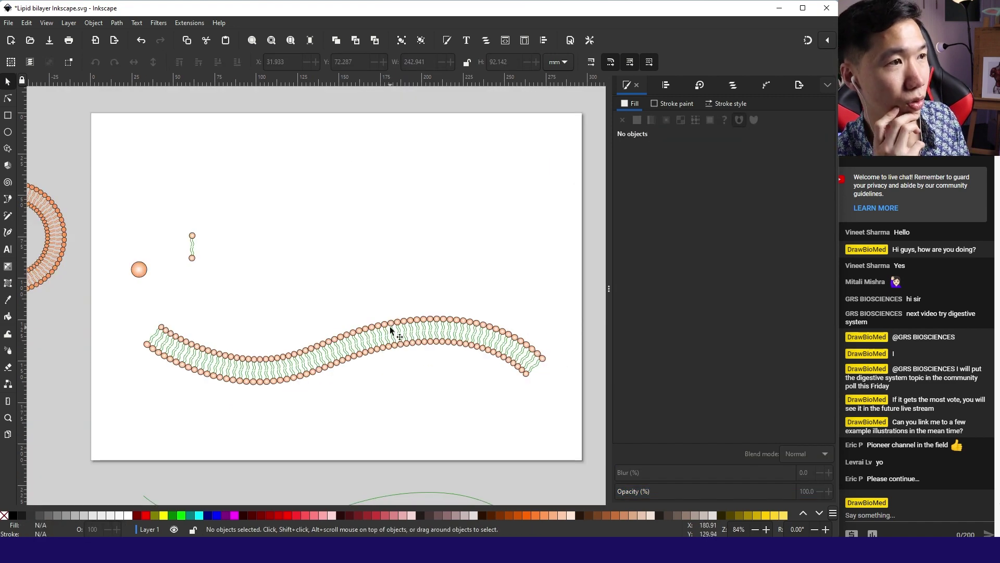
Select both parts of the bilayer and give the tails an orange (#FF7F2A) stroke.
{"action": "left_click", "coordinate": [468, 326]}
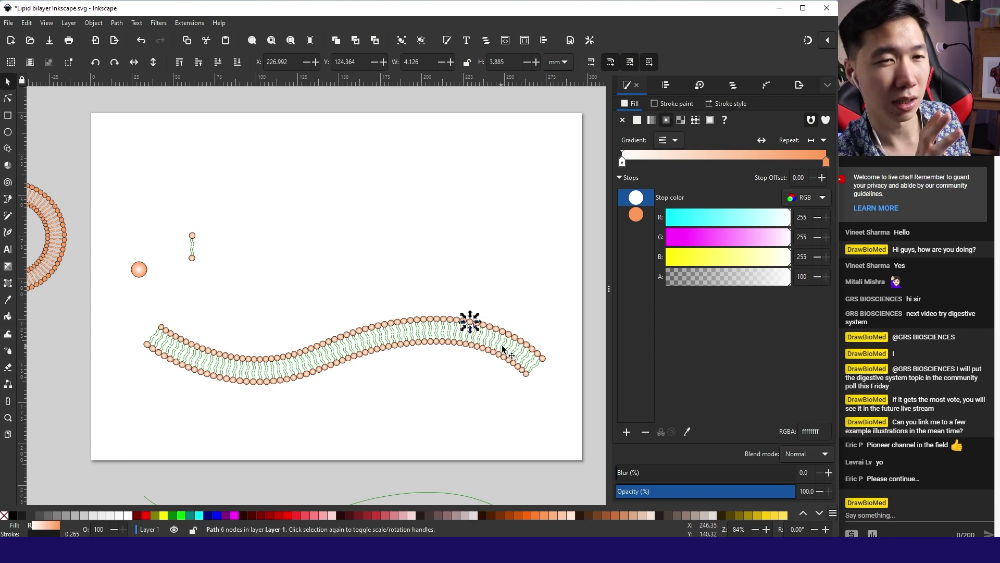
{"action": "left_click", "coordinate": [490, 331]}
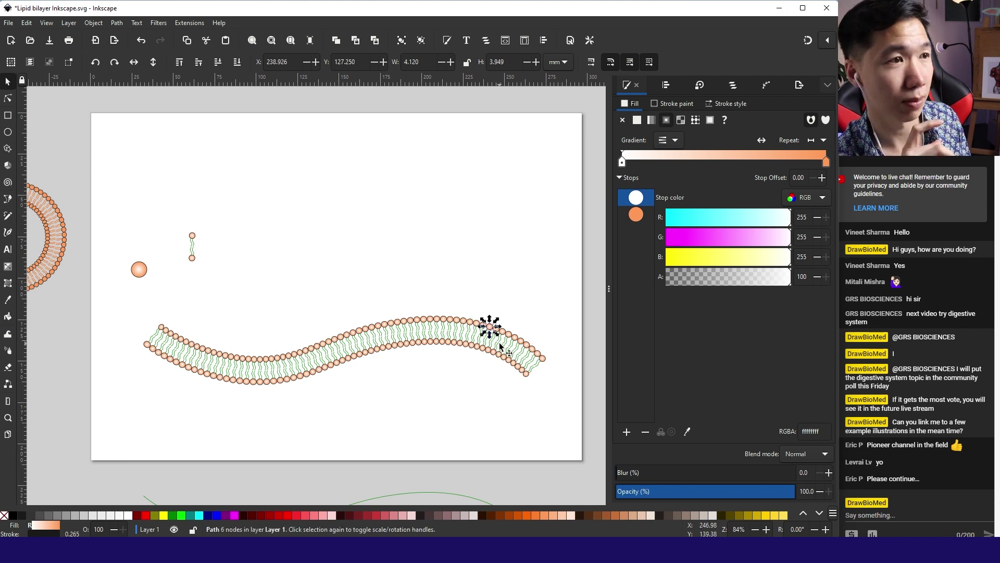
{"action": "left_click", "coordinate": [499, 347]}
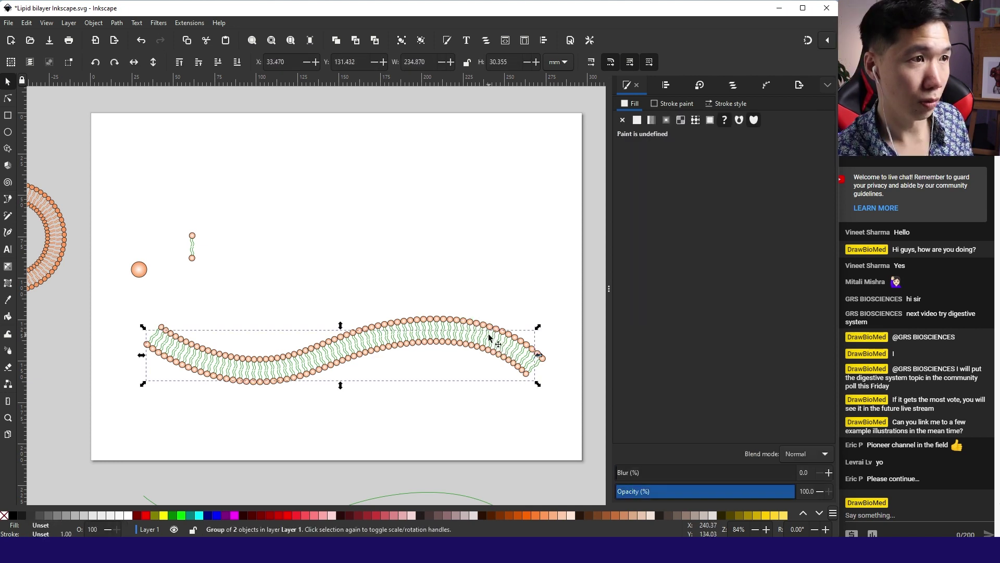
{"action": "key", "text": "shift"}
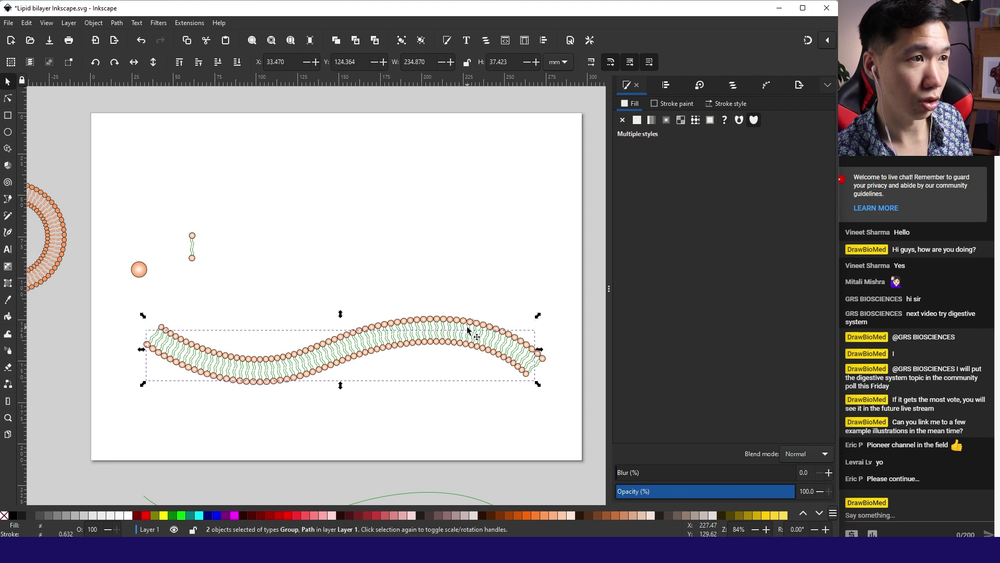
{"action": "left_click", "coordinate": [442, 330], "text": "ctrl"}
{"action": "left_click", "coordinate": [442, 330]}
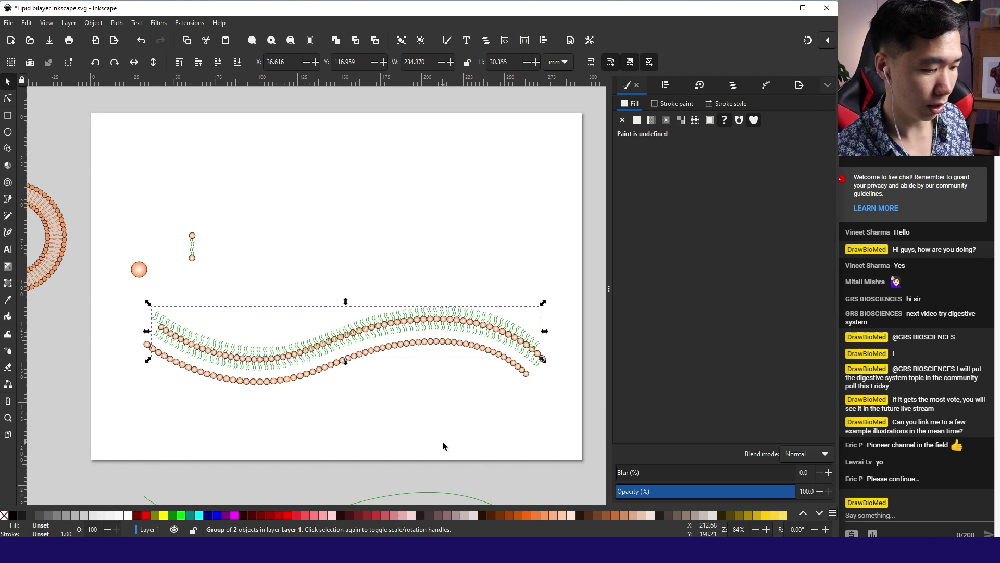
{"action": "left_click", "coordinate": [511, 514], "text": "shift"}
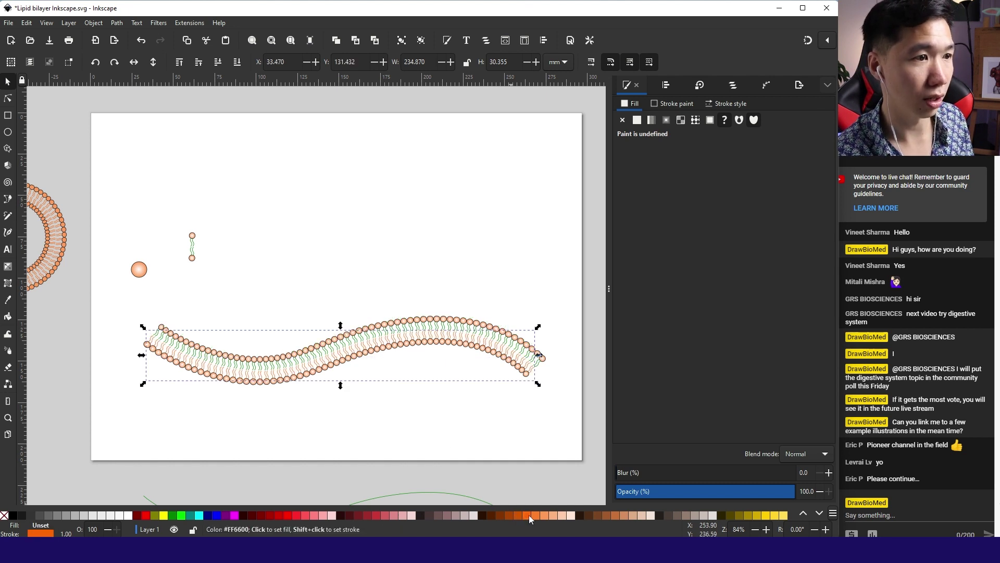
Reselect the whole bilayer group and turn the remaining green tails orange.
{"action": "left_click", "coordinate": [539, 359], "text": "ctrl"}
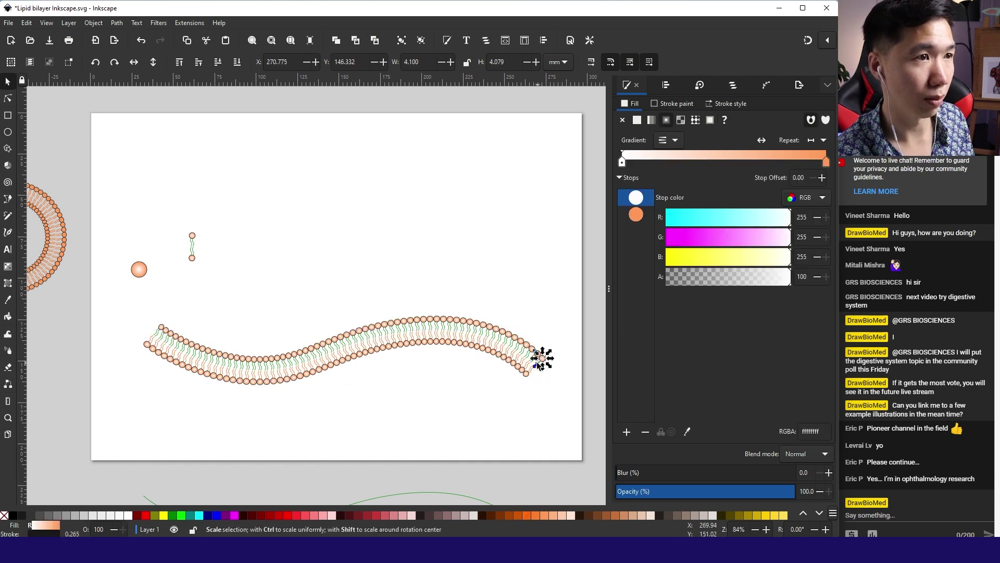
{"action": "left_click", "coordinate": [529, 359]}
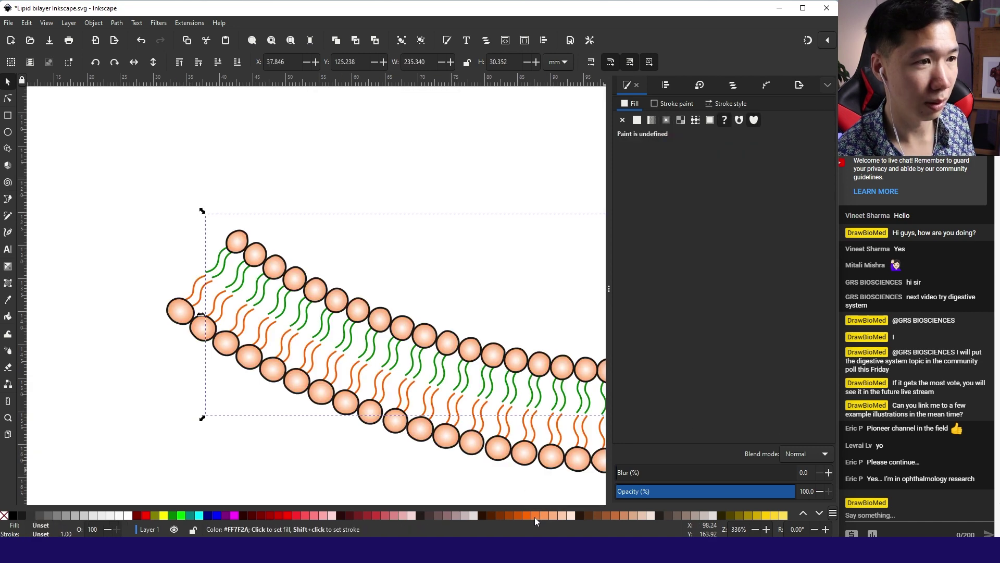
{"action": "key", "text": "plus"}
{"action": "key", "text": "plus"}
{"action": "key", "text": "plus"}
{"action": "key", "text": "plus"}
{"action": "left_click", "coordinate": [533, 515], "text": "shift"}
{"action": "left_click", "coordinate": [477, 307]}
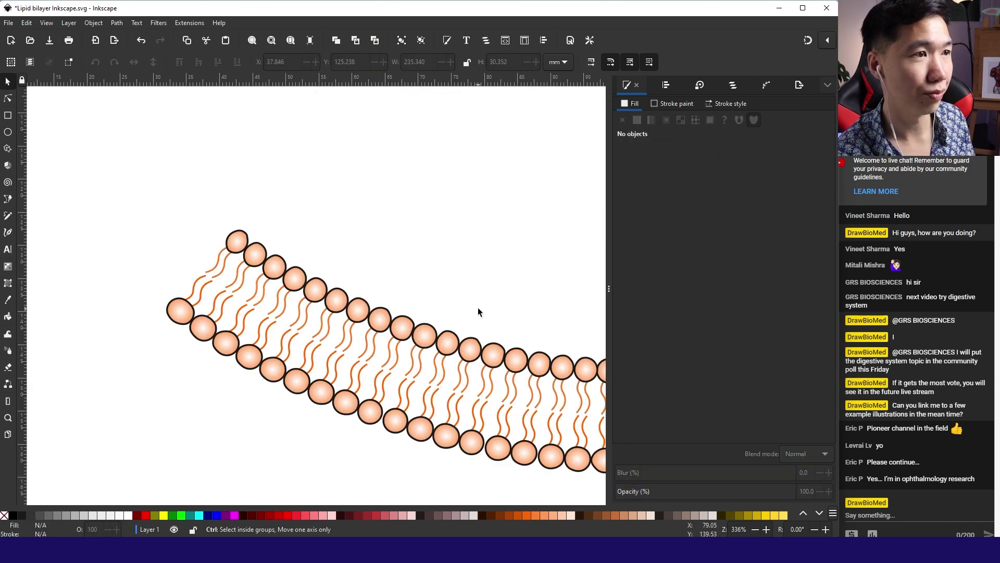
{"action": "scroll", "coordinate": [477, 308], "scroll_direction": "down", "scroll_amount": 5, "text": "ctrl"}
{"action": "mouse_move", "coordinate": [536, 286]}
{"action": "left_mouse_down"}
{"action": "mouse_move", "coordinate": [458, 286]}
{"action": "mouse_move", "coordinate": [386, 316]}
{"action": "left_mouse_up"}
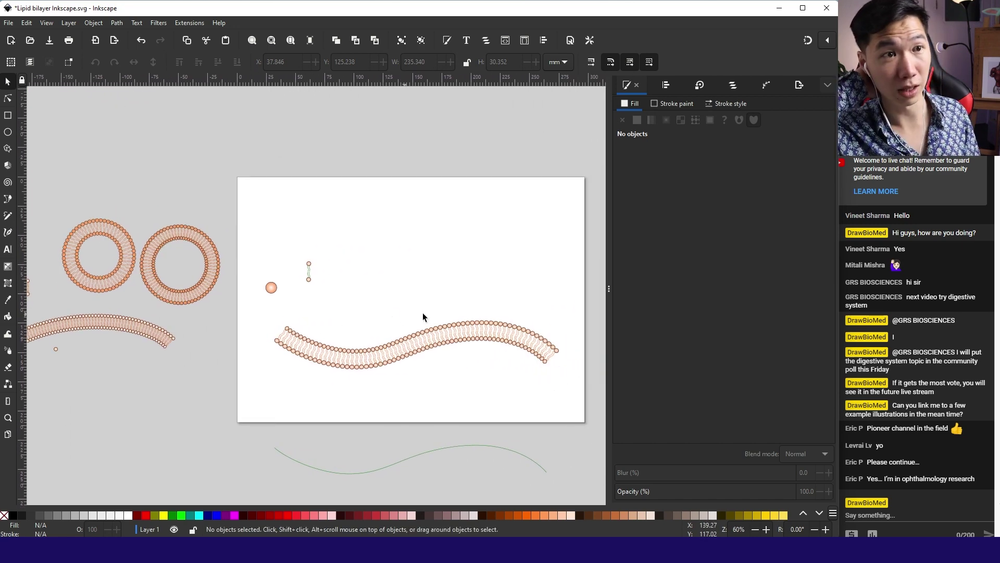